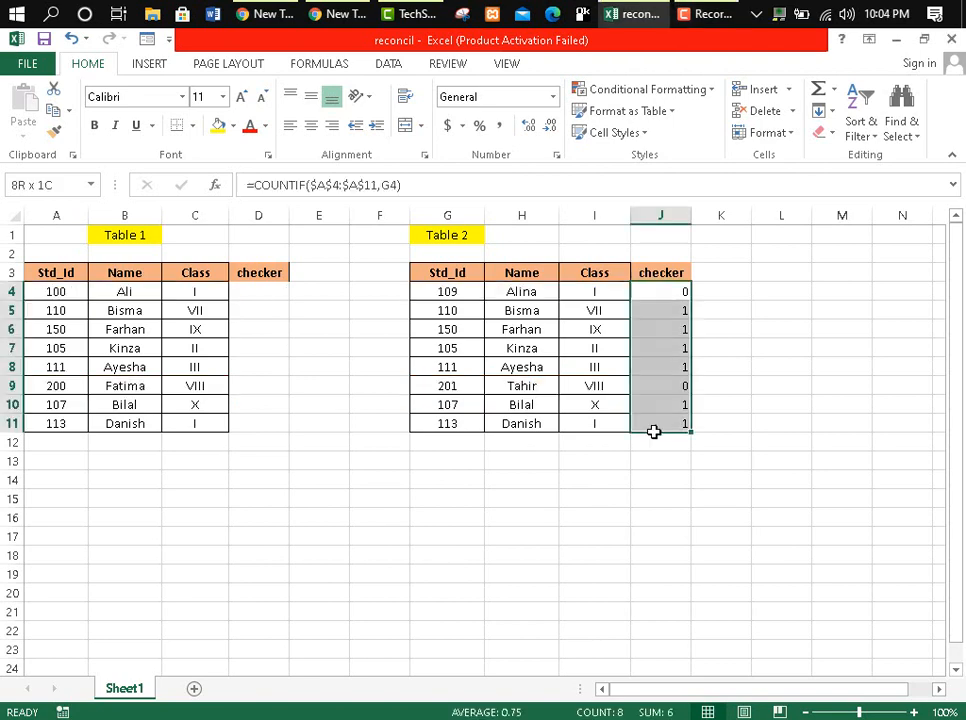
# Clear the formulas from Table 2's checker column, cells J4:J11.
pyautogui.press('Delete')
pyautogui.click(315, 476)
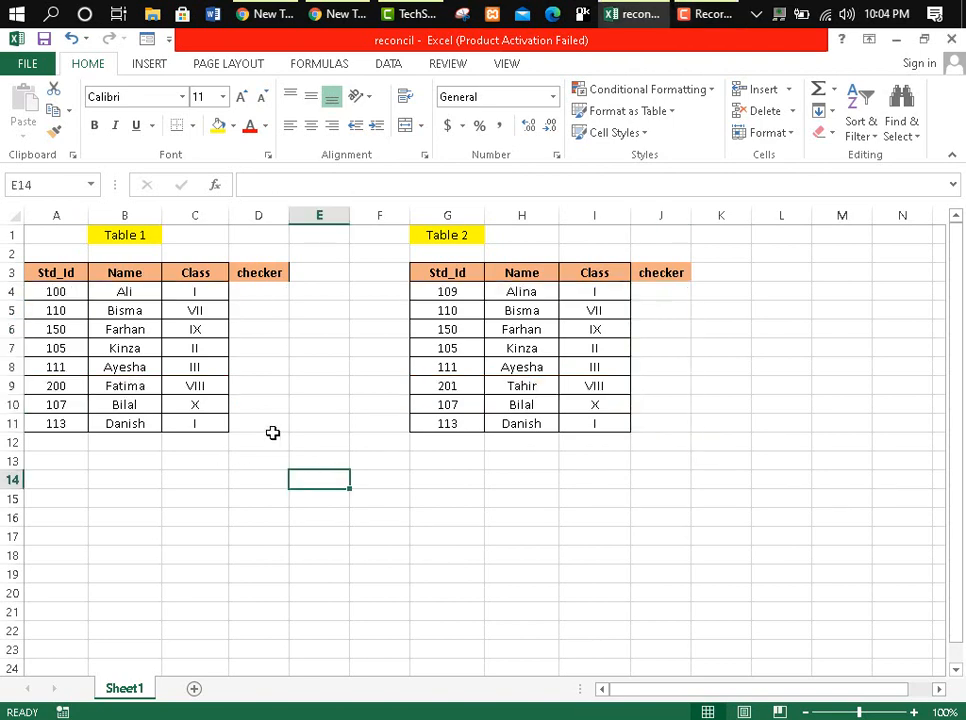
# Enter =COUNTIF($G$4:$G$11,A4) in cell D4 to look up Table 1's first Std_Id in Table 2.
pyautogui.click(256, 287)
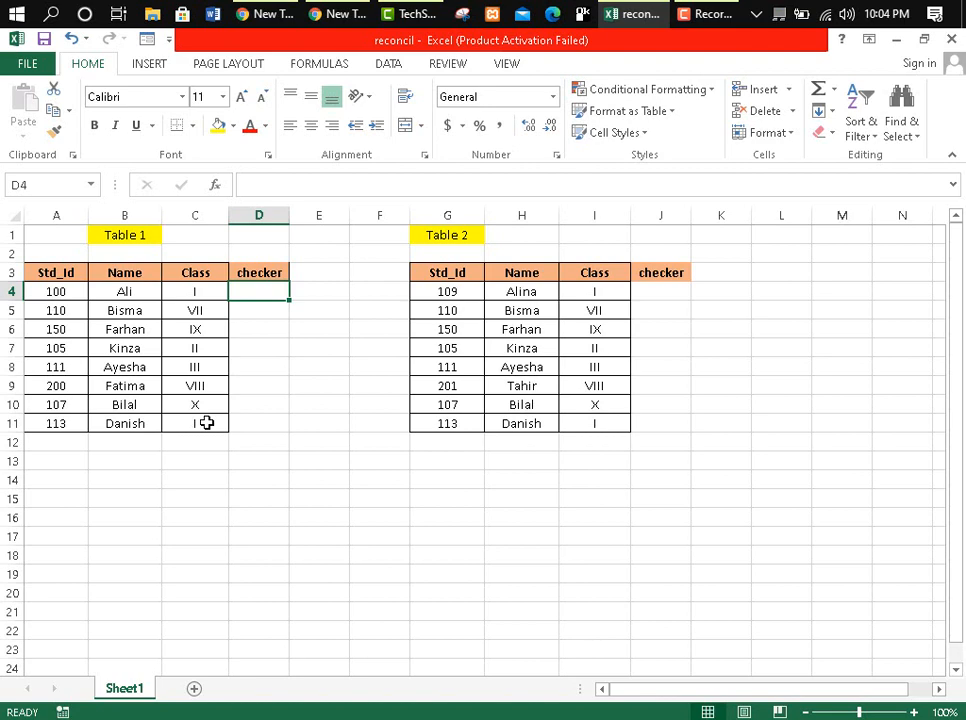
pyautogui.write('=co')
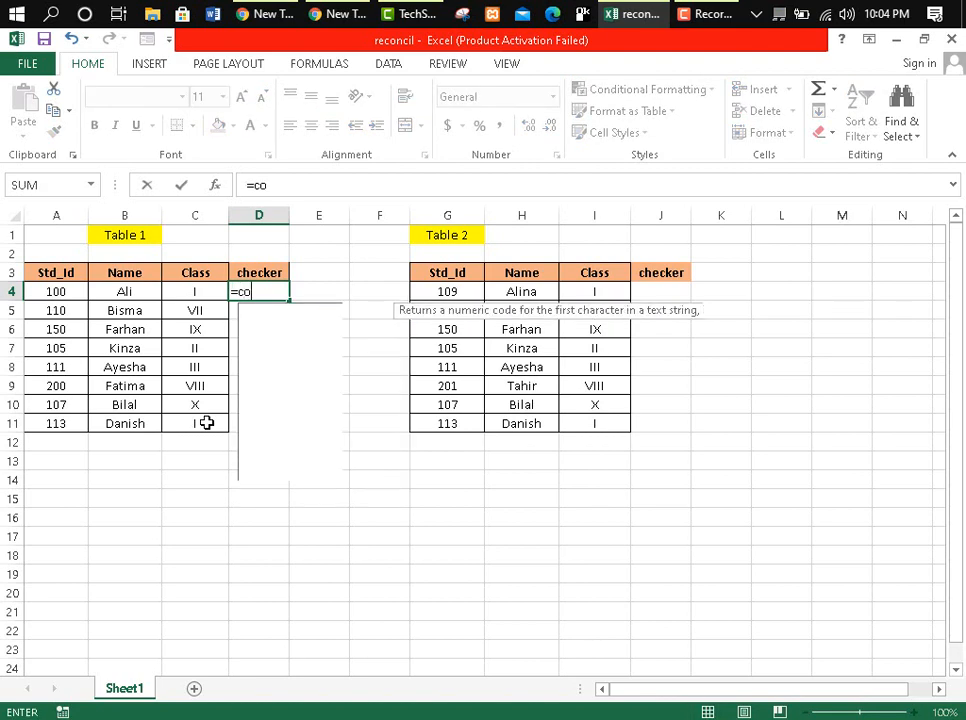
pyautogui.write('unt')
pyautogui.press('Down')
pyautogui.press('Down')
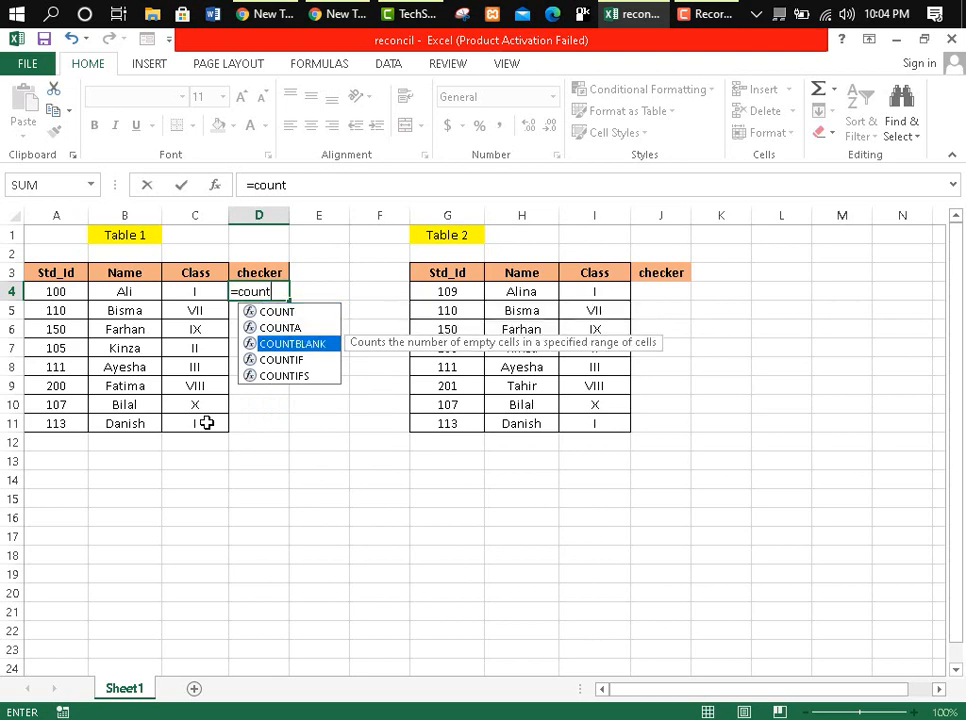
pyautogui.press('Down')
pyautogui.press('Tab')
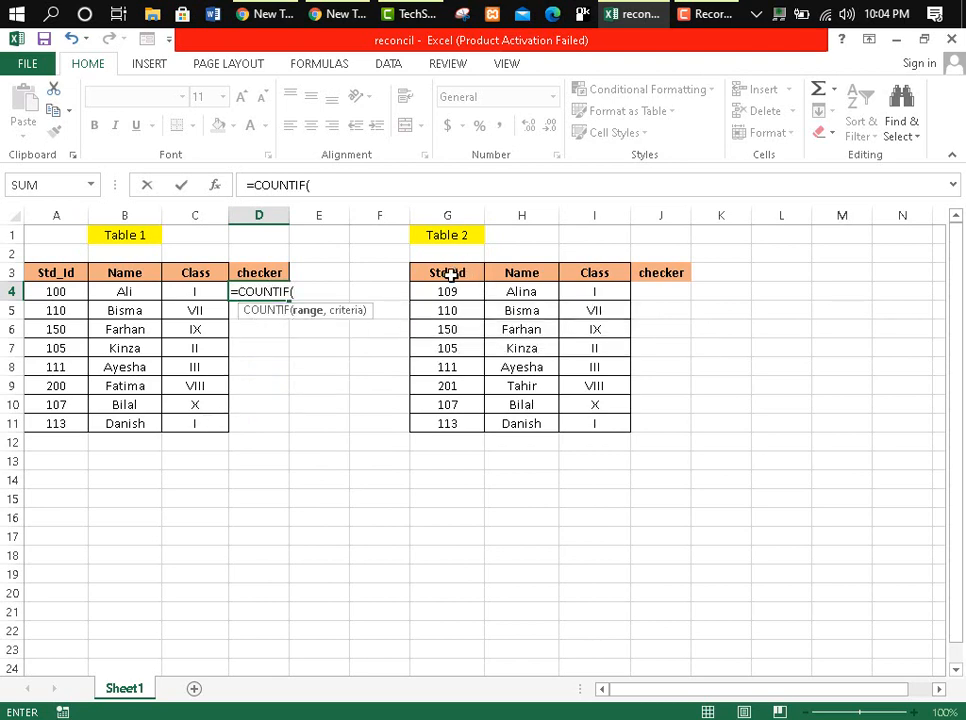
pyautogui.moveTo(446, 293); pyautogui.dragTo(438, 419)
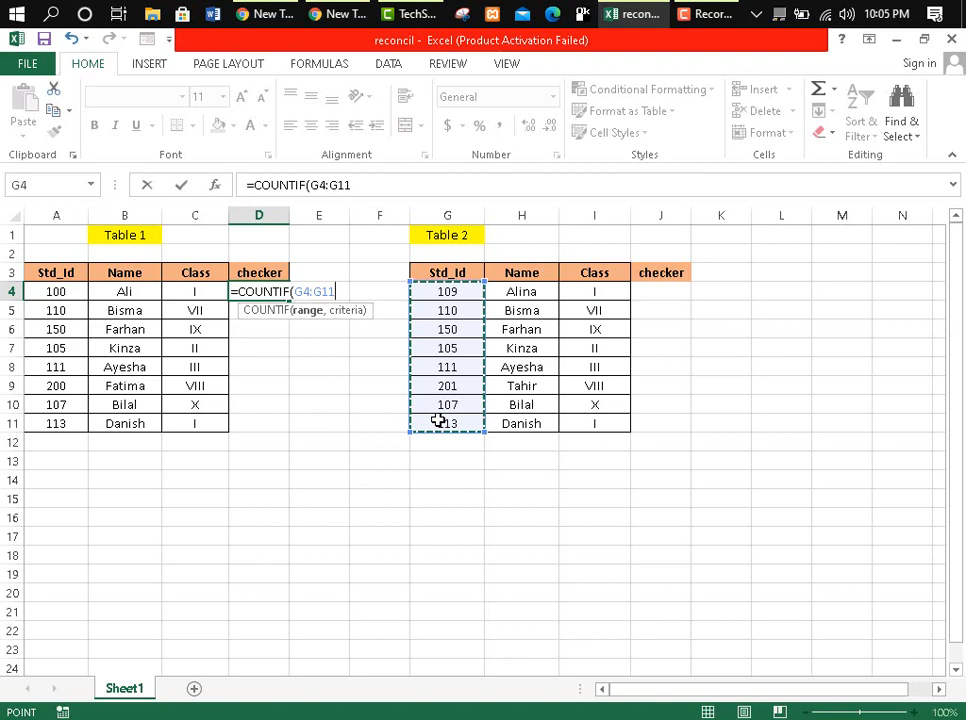
pyautogui.press('F4')
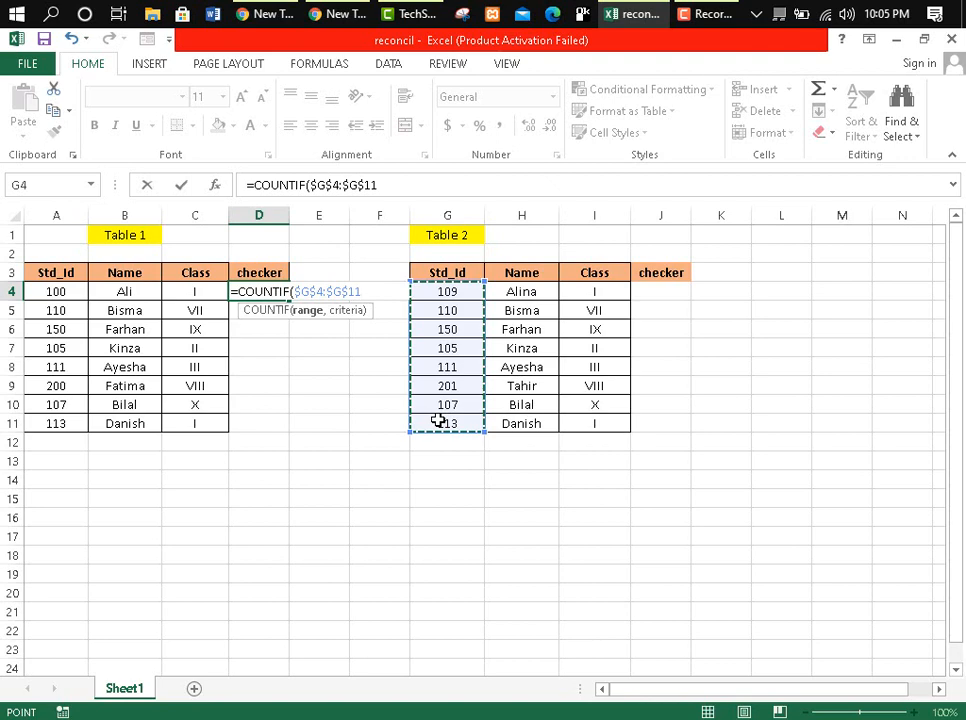
pyautogui.write(',')
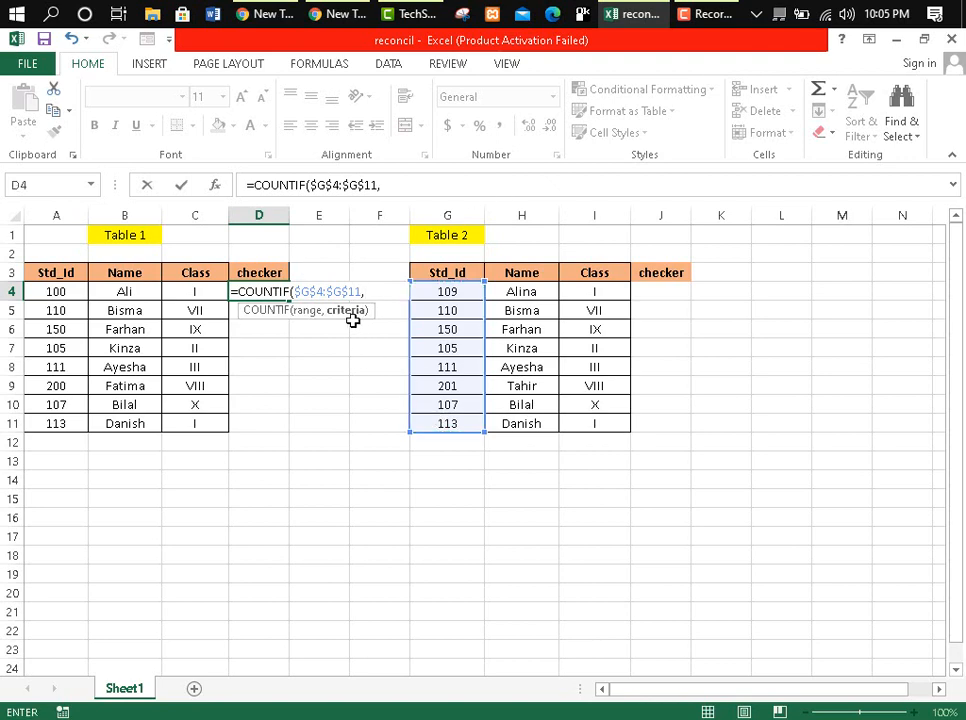
pyautogui.click(53, 291)
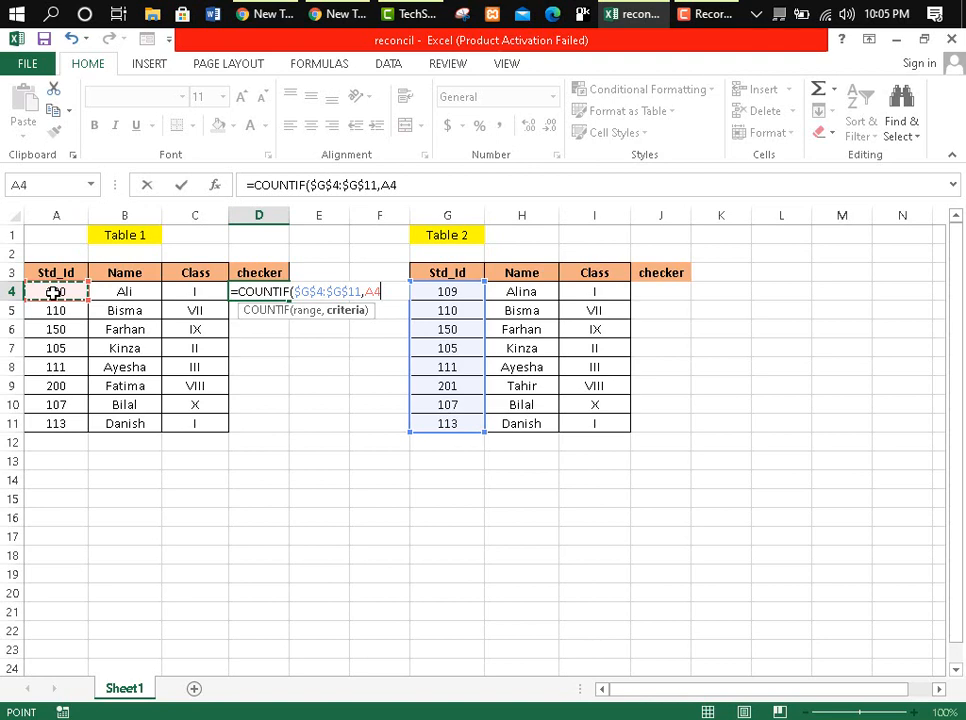
pyautogui.press('Return')
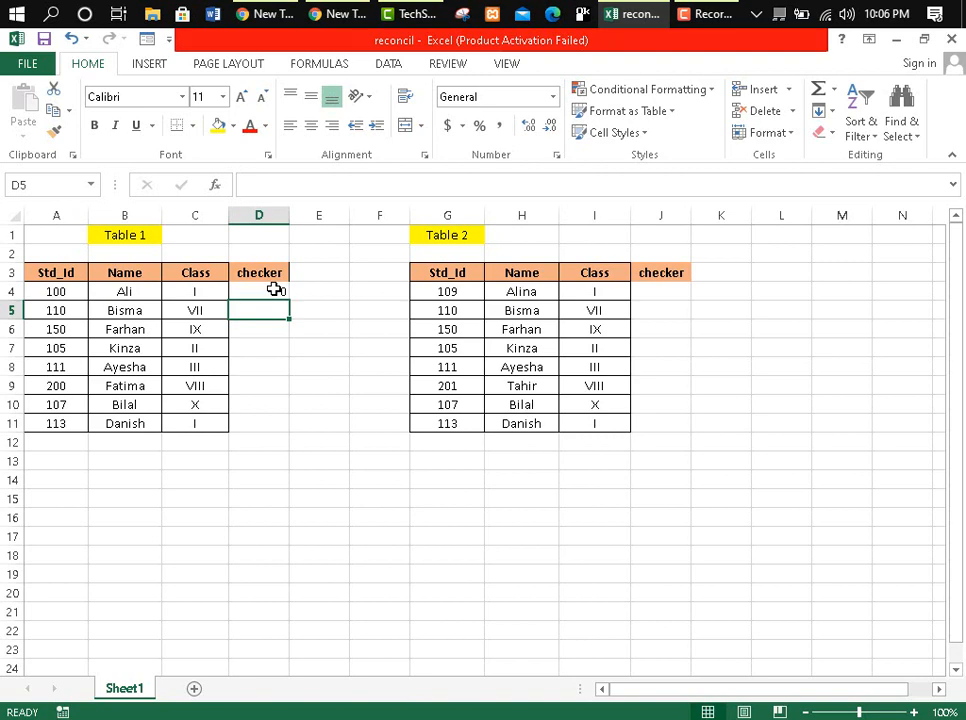
# Fill the COUNTIF formula from D4 down Table 1's checker column to D11.
pyautogui.click(273, 289)
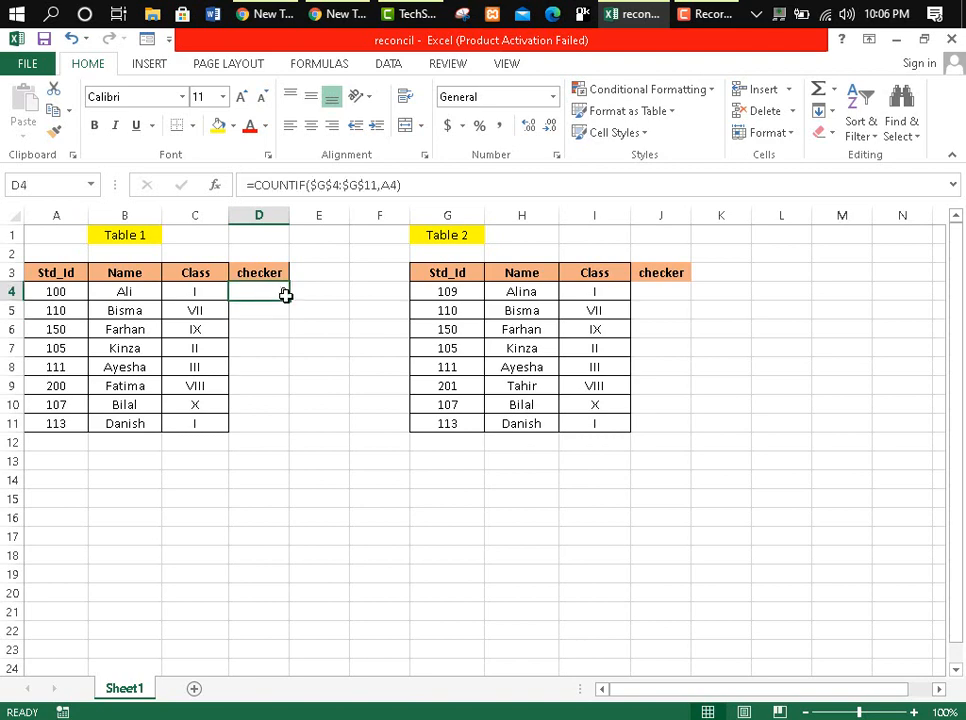
pyautogui.moveTo(265, 310); pyautogui.dragTo(265, 433)
pyautogui.click(265, 289)
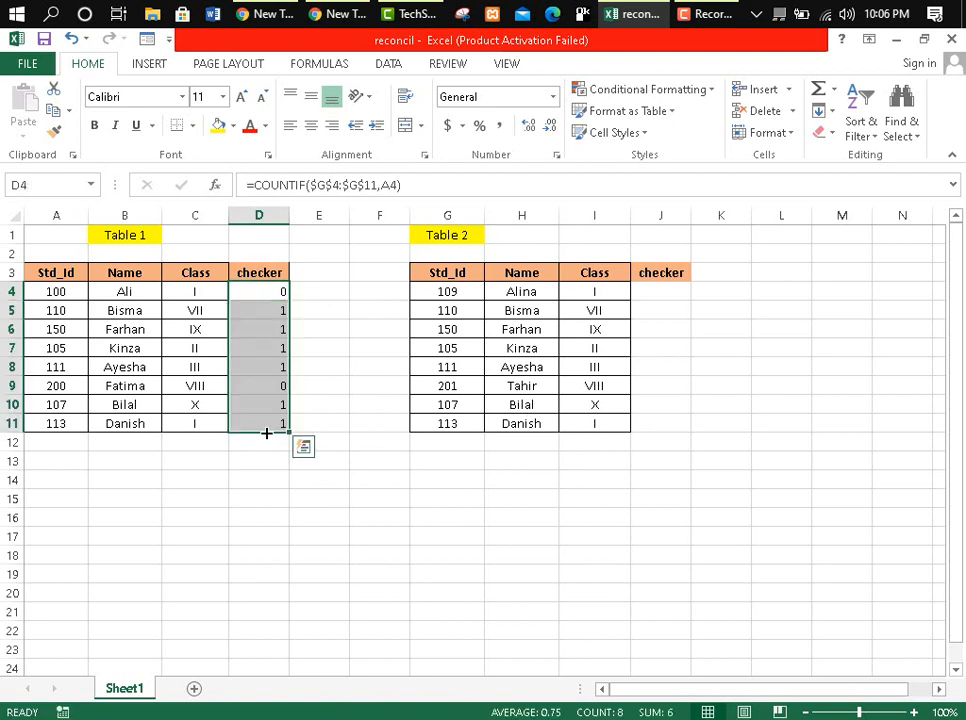
pyautogui.click(279, 312)
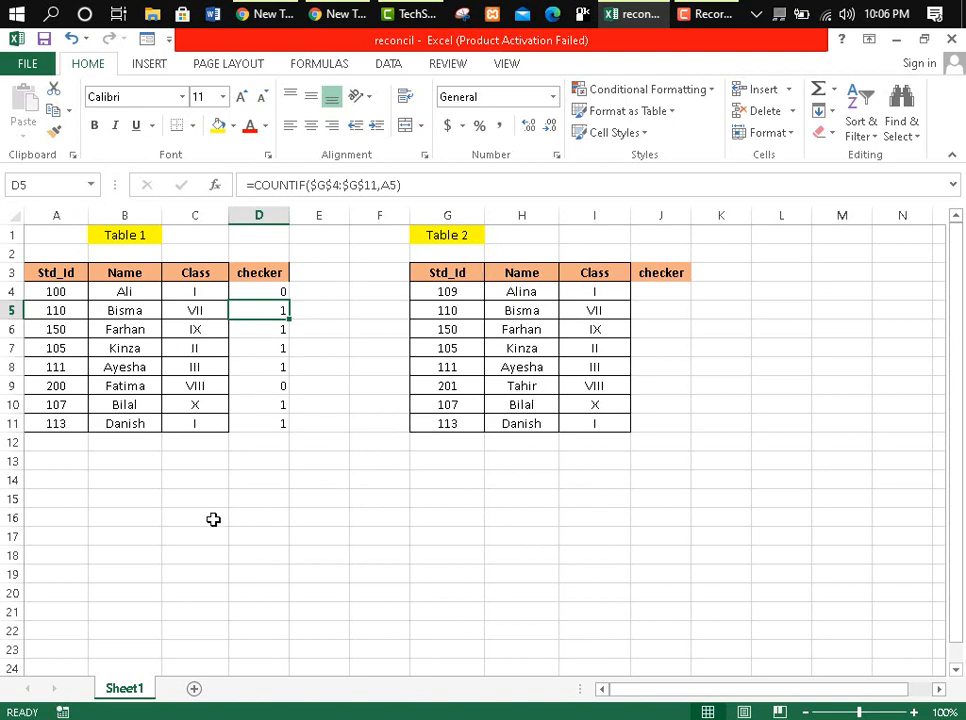
pyautogui.click(257, 455)
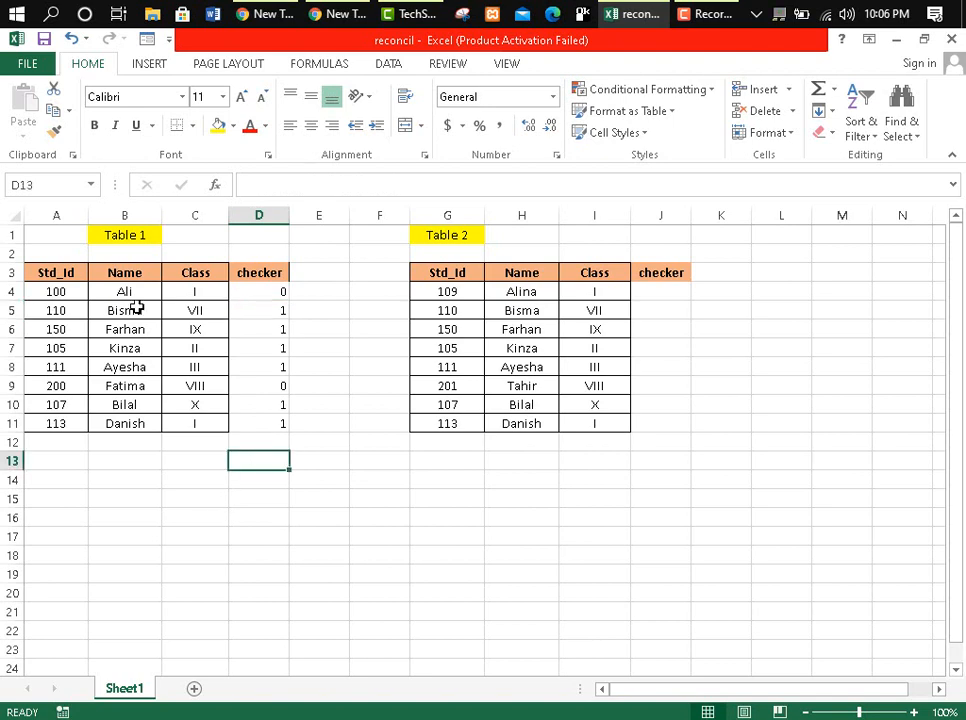
# Create a formula-based conditional formatting rule for Table 1's data A4:C11 with the formula =$D4=0.
pyautogui.moveTo(43, 289); pyautogui.dragTo(210, 425)
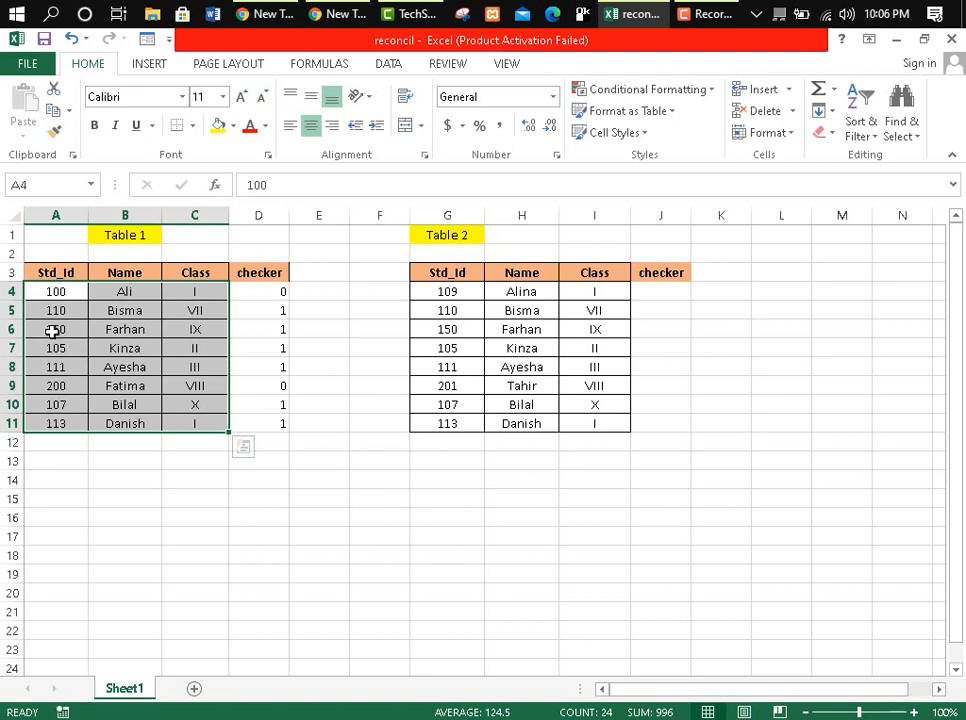
pyautogui.click(614, 91)
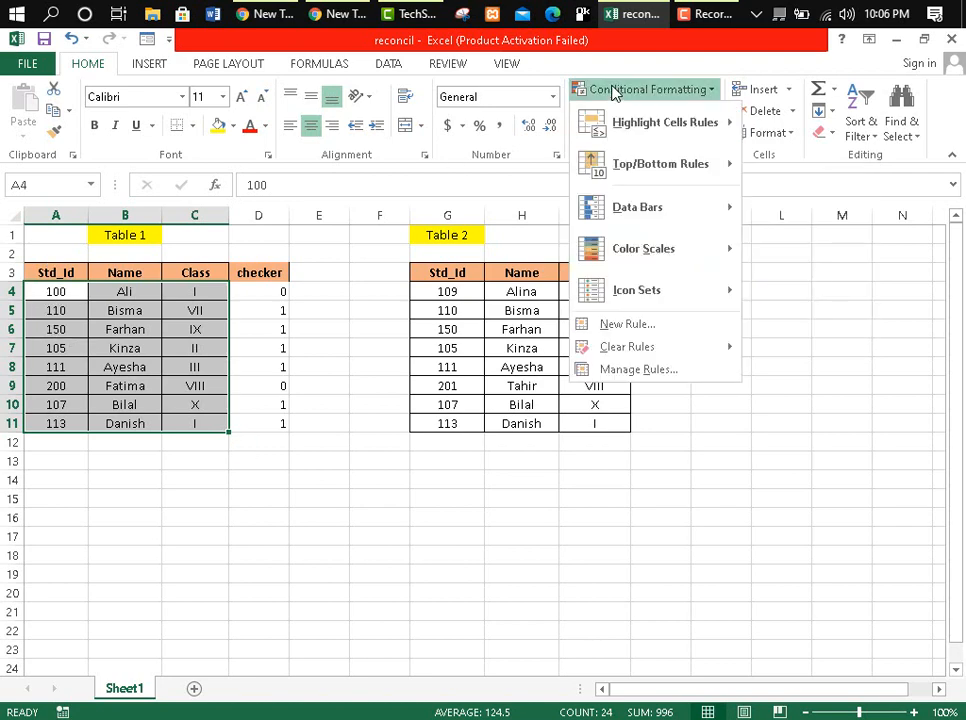
pyautogui.click(622, 334)
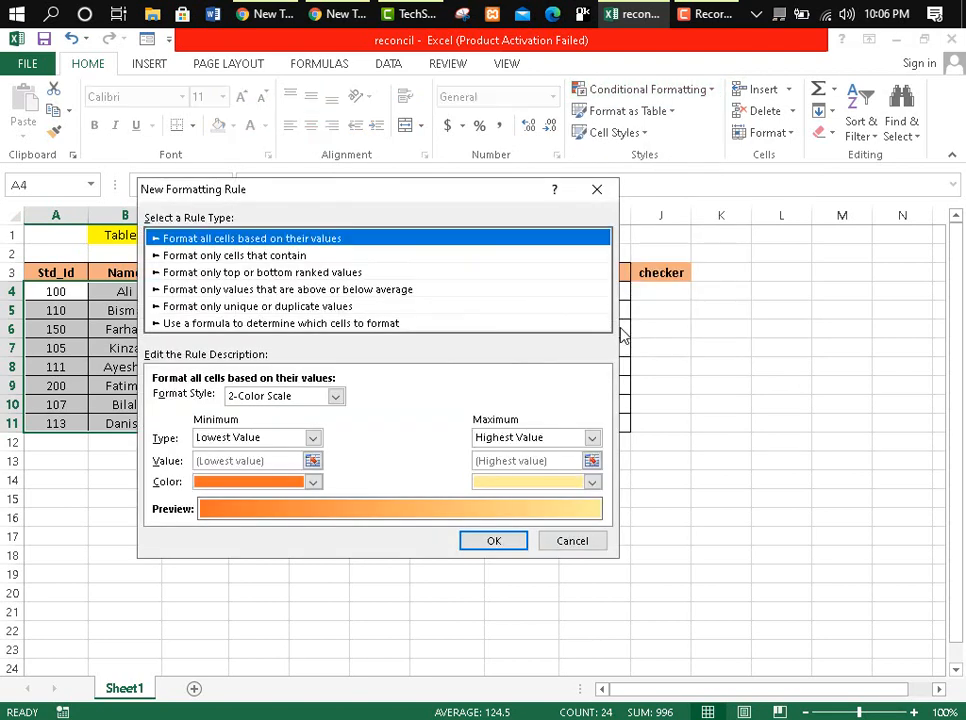
pyautogui.click(358, 326)
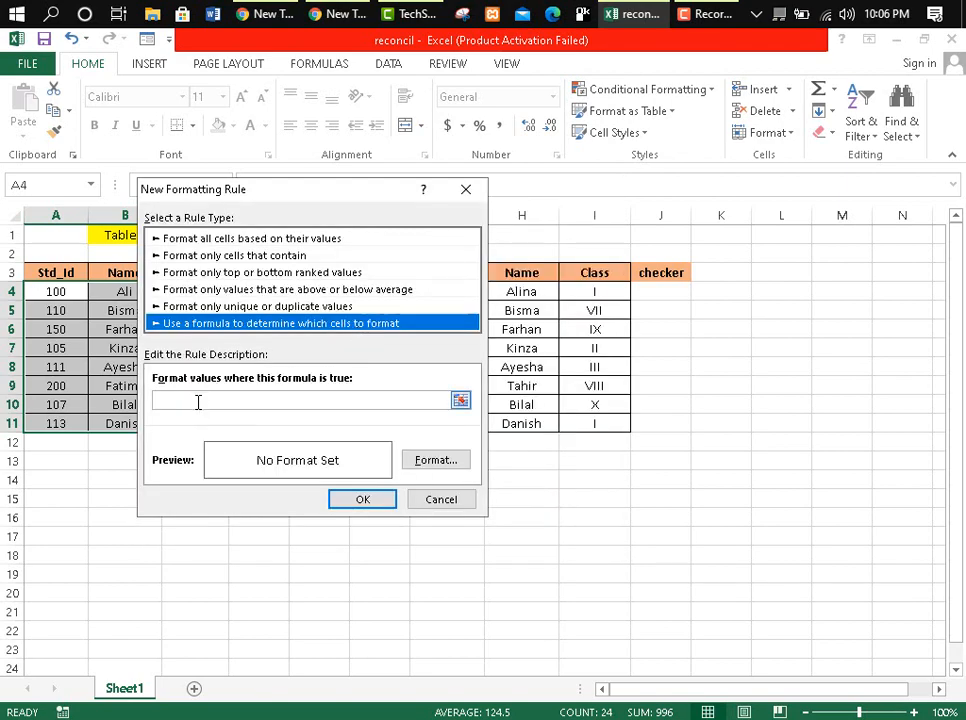
pyautogui.click(198, 401)
pyautogui.write('=')
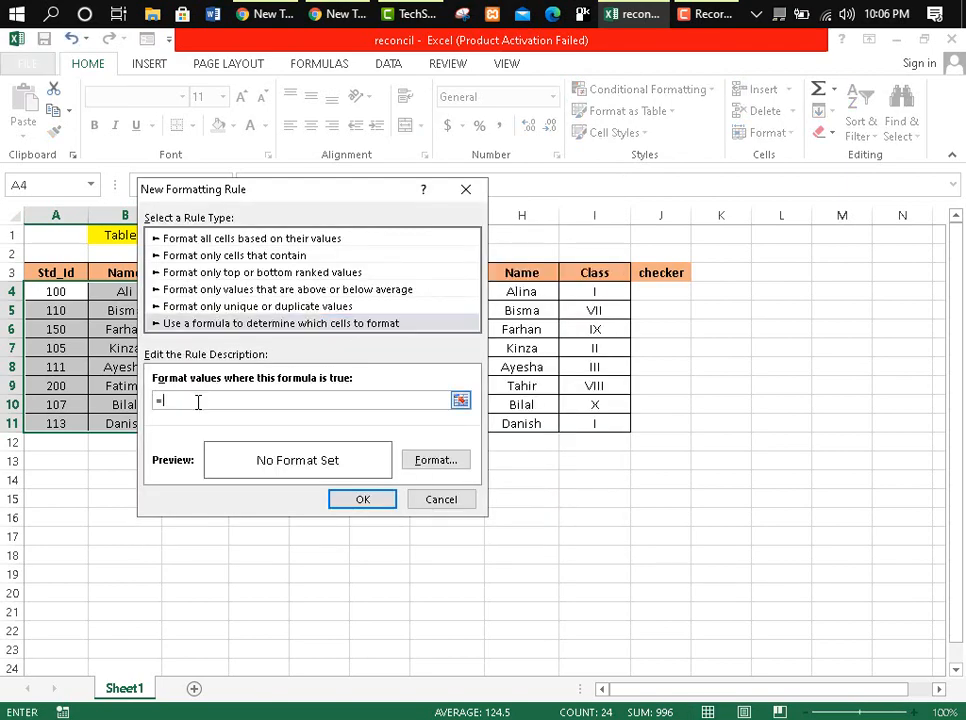
pyautogui.moveTo(298, 198); pyautogui.dragTo(596, 251)
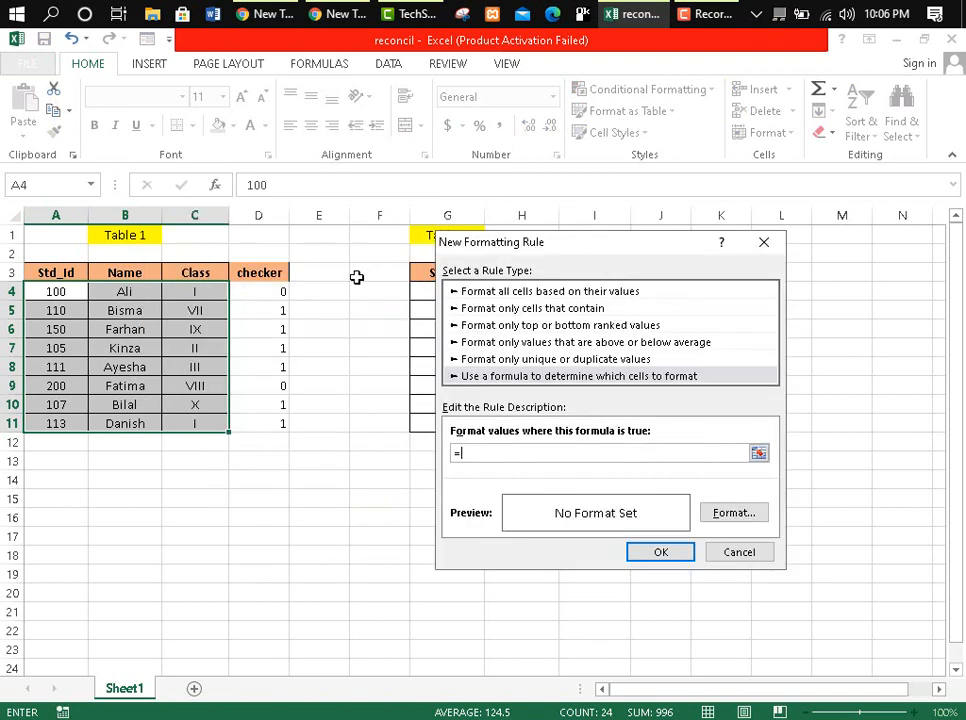
pyautogui.click(257, 290)
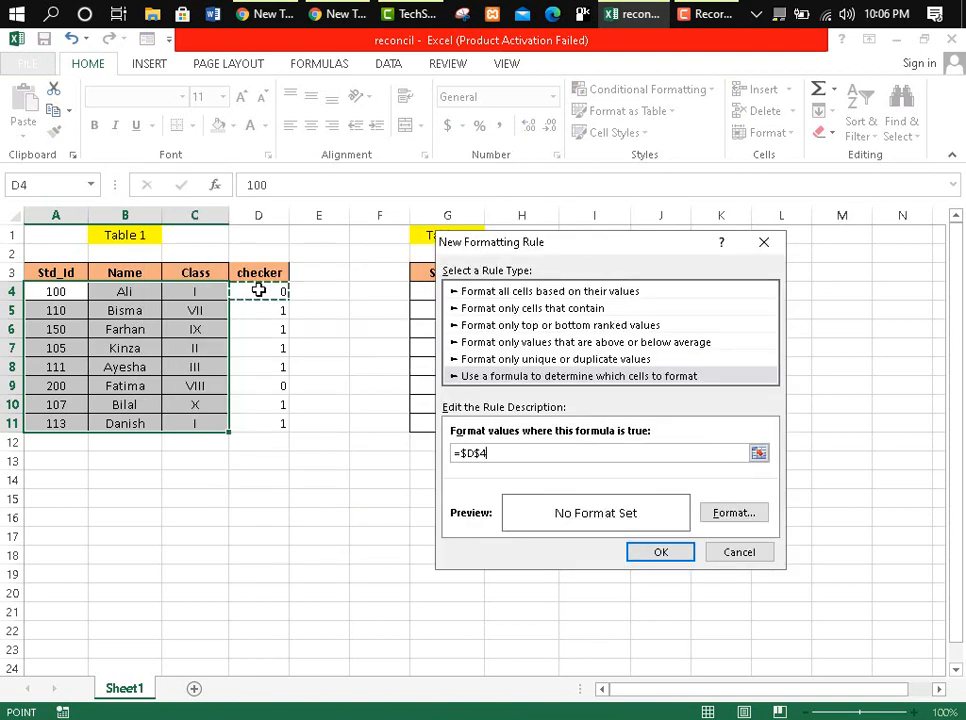
pyautogui.click(482, 454)
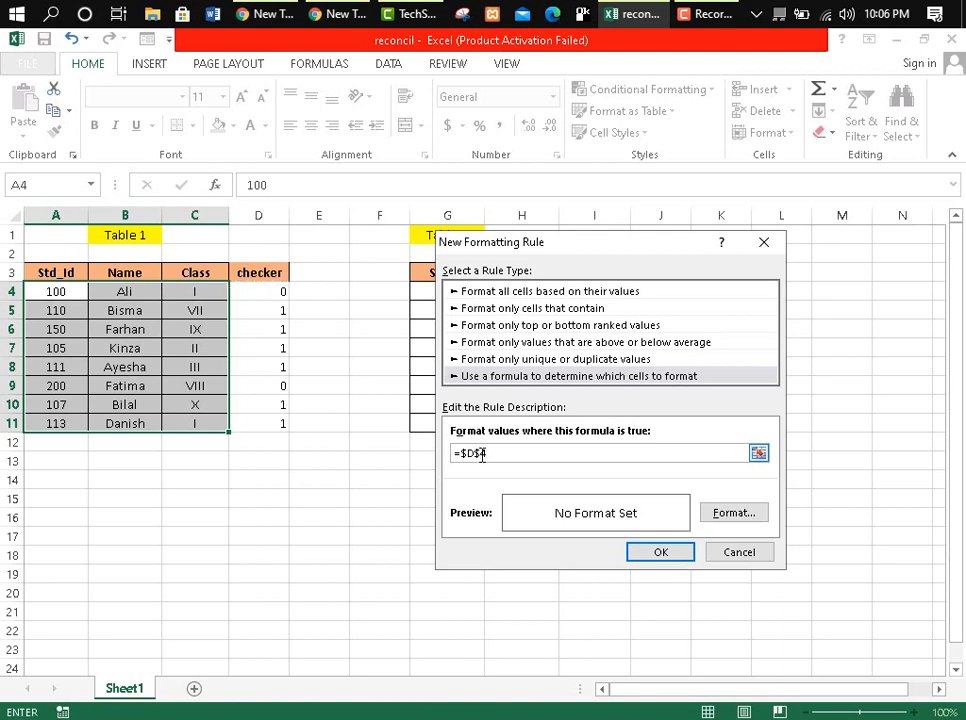
pyautogui.press('F4')
pyautogui.press('F4')
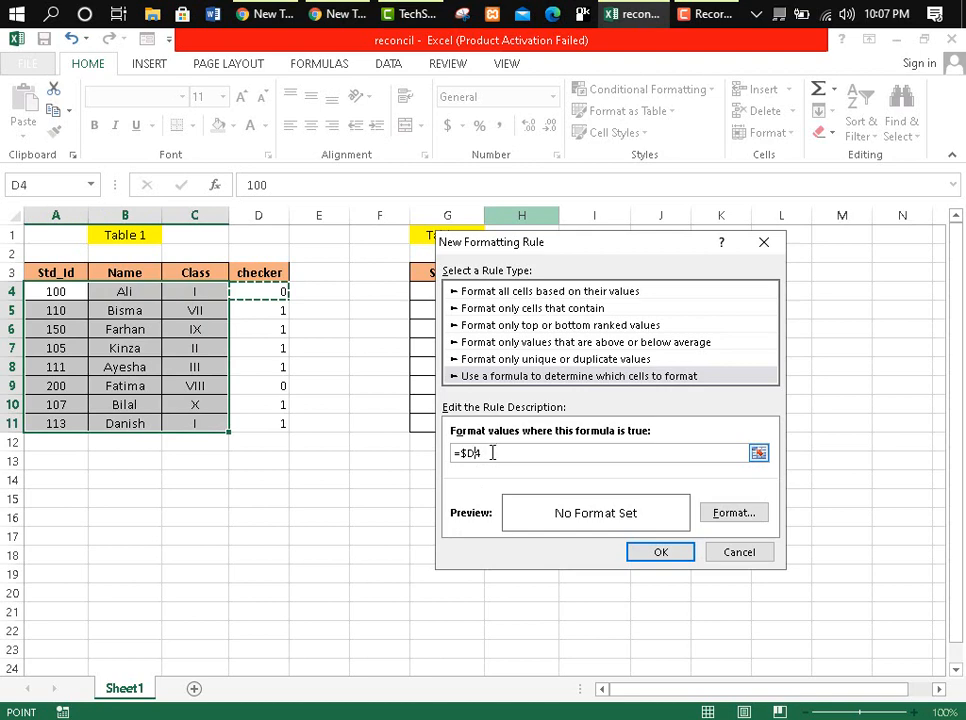
pyautogui.write('=0')
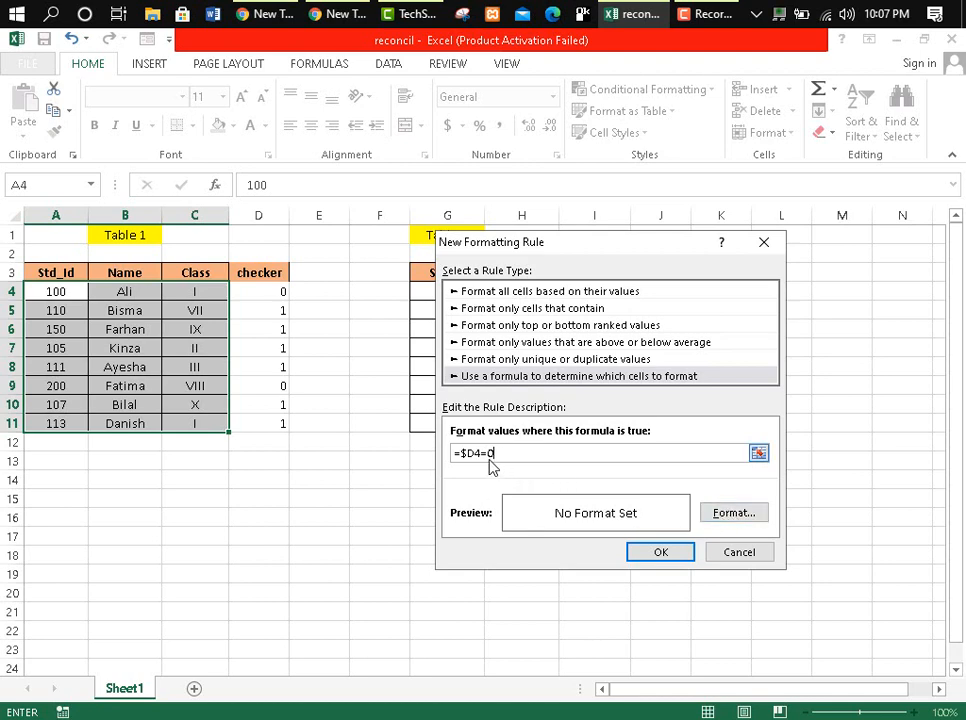
# Give the new rule a red fill with white font colour and apply it to Table 1's data.
pyautogui.click(724, 518)
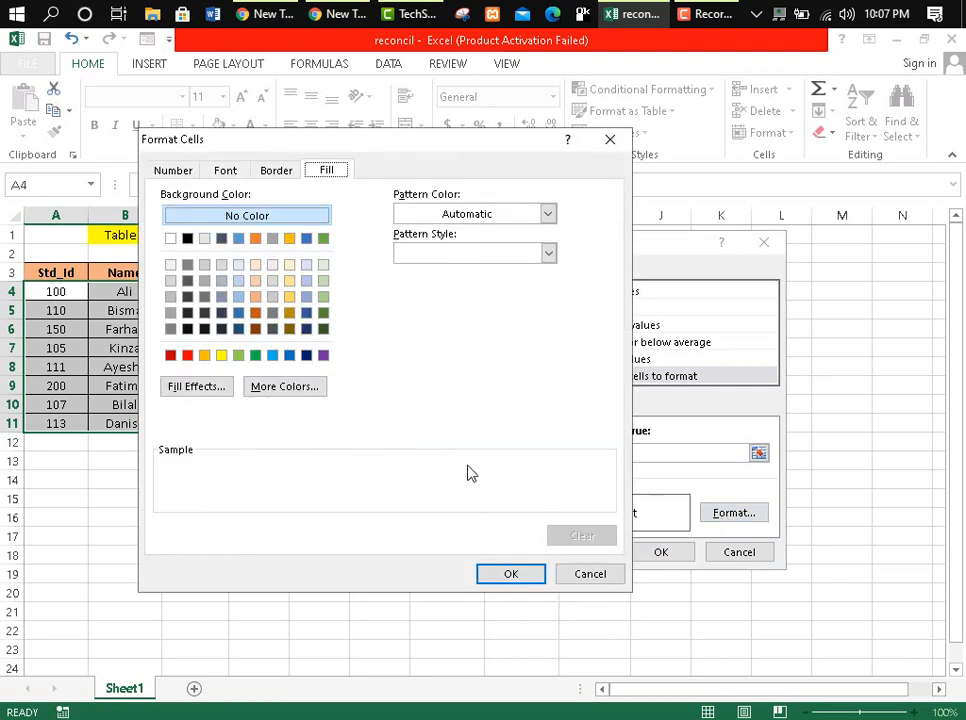
pyautogui.click(188, 360)
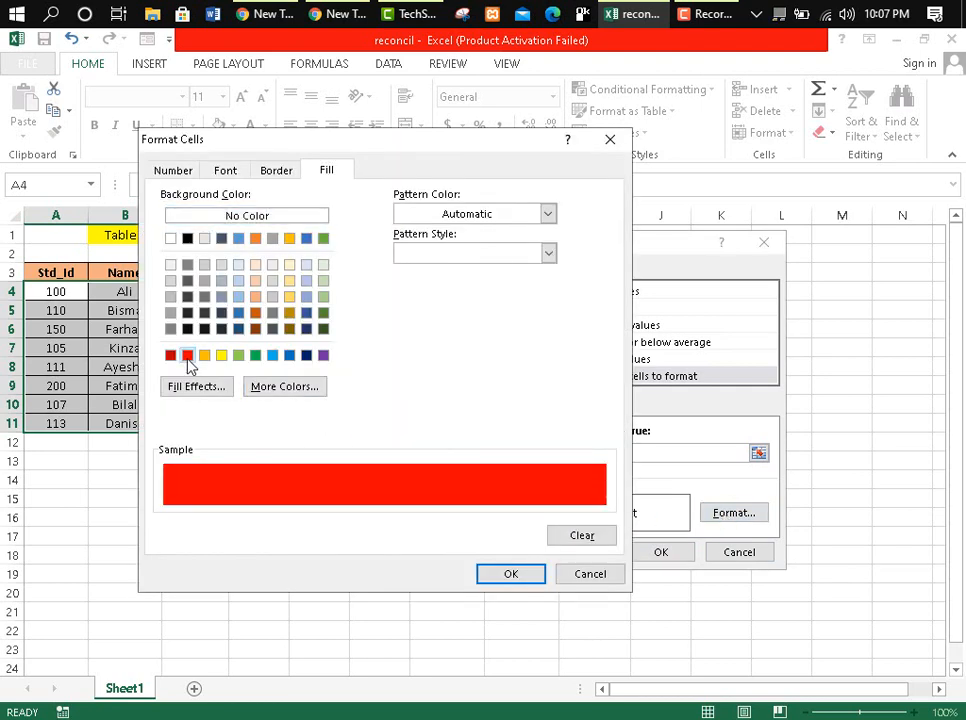
pyautogui.click(226, 172)
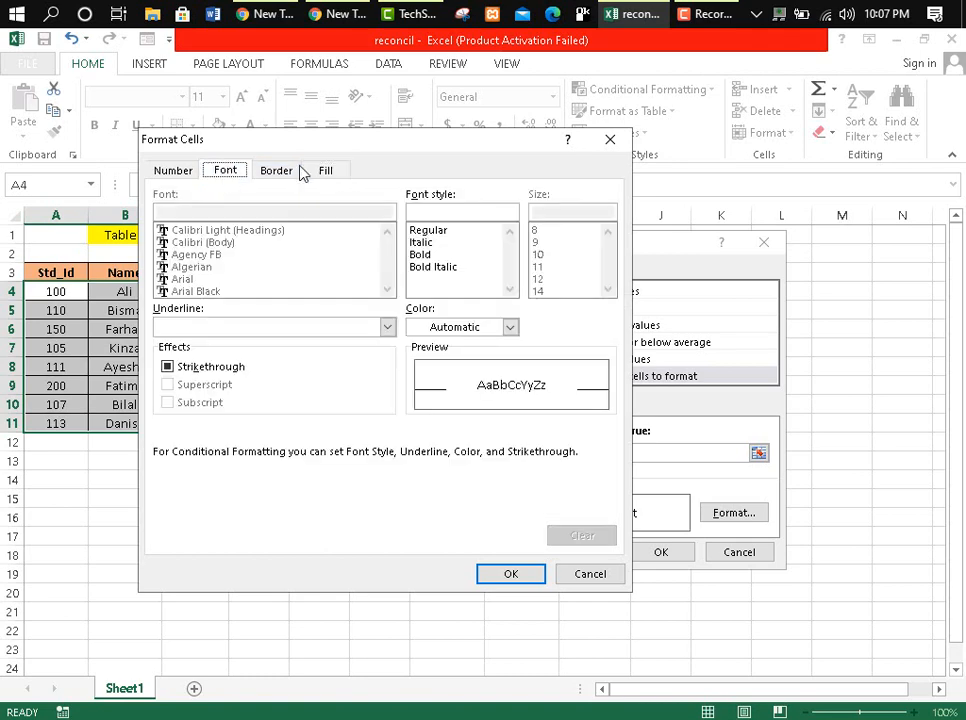
pyautogui.click(462, 330)
pyautogui.click(417, 392)
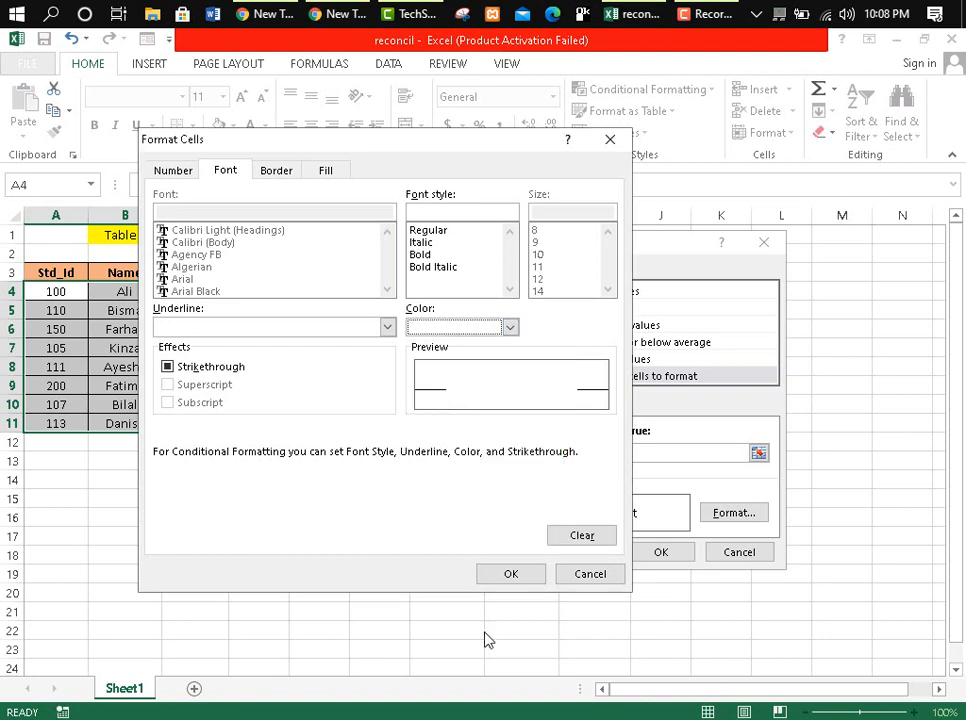
pyautogui.click(513, 576)
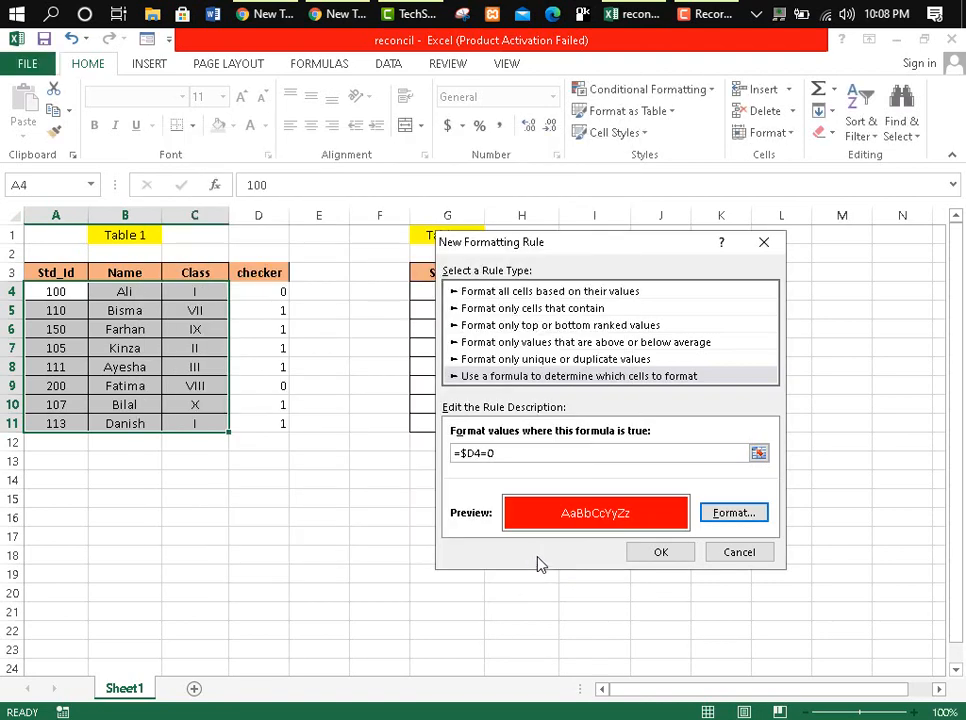
pyautogui.click(640, 555)
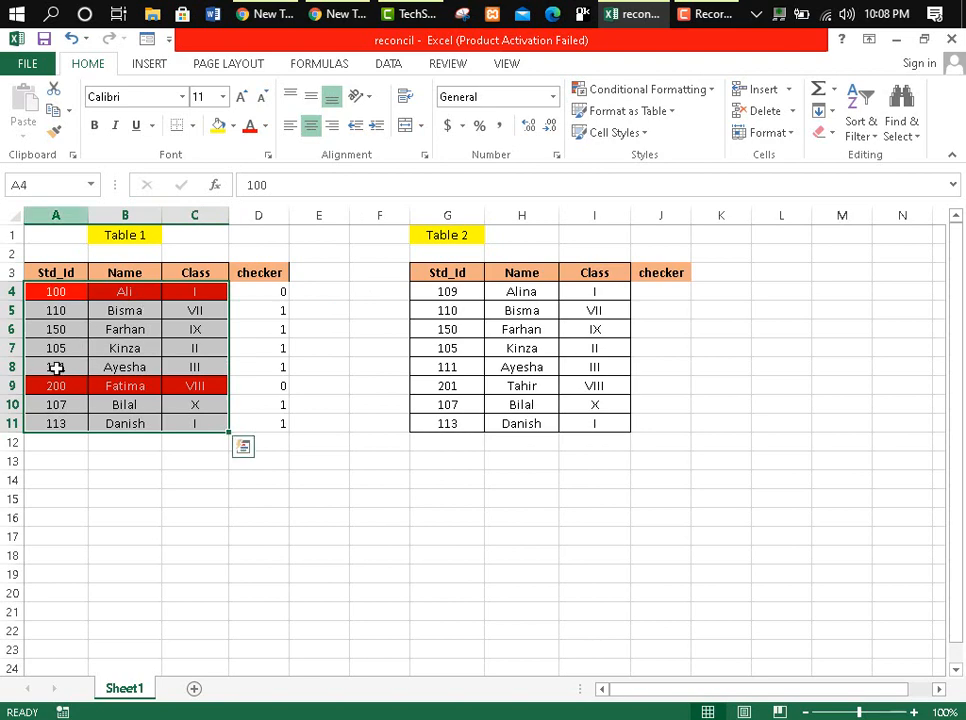
# Hide column D, which holds Table 1's checker values.
pyautogui.click(262, 213)
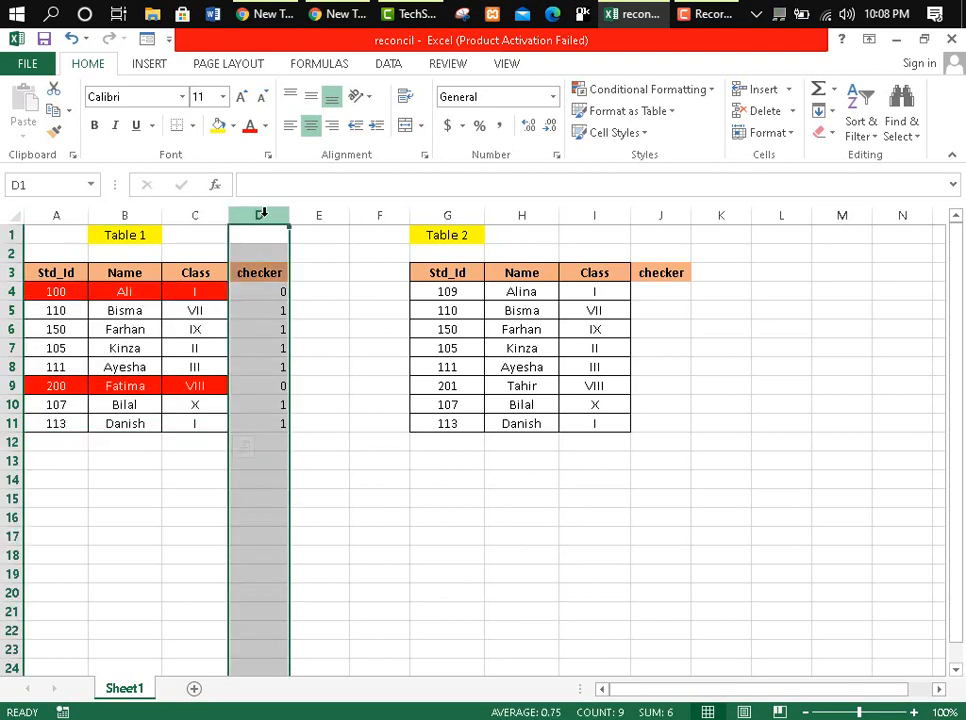
pyautogui.rightClick(262, 213)
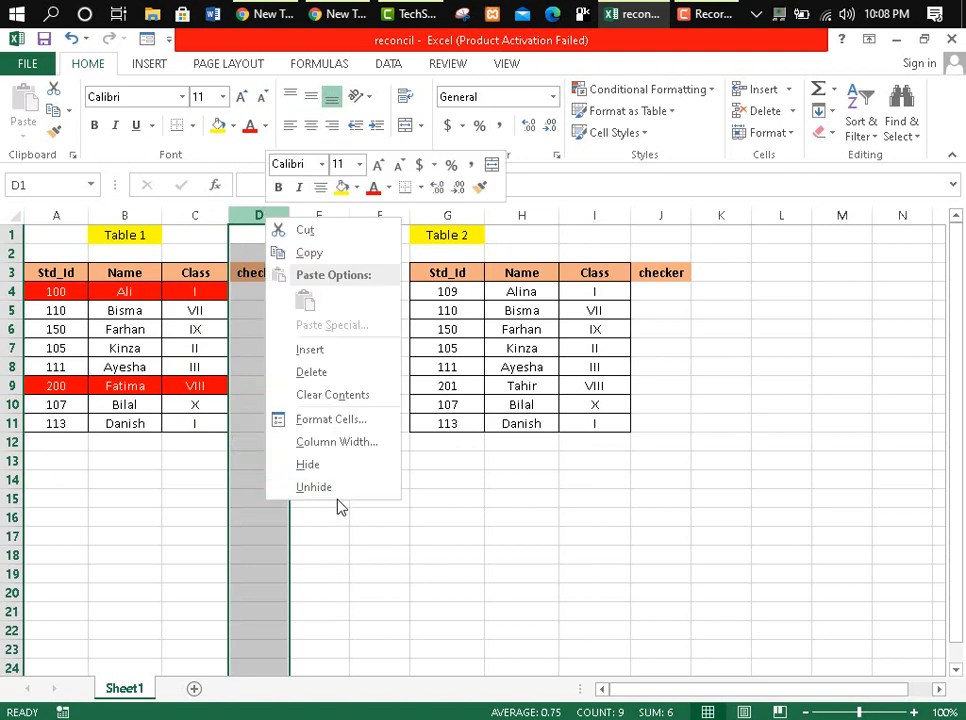
pyautogui.click(342, 474)
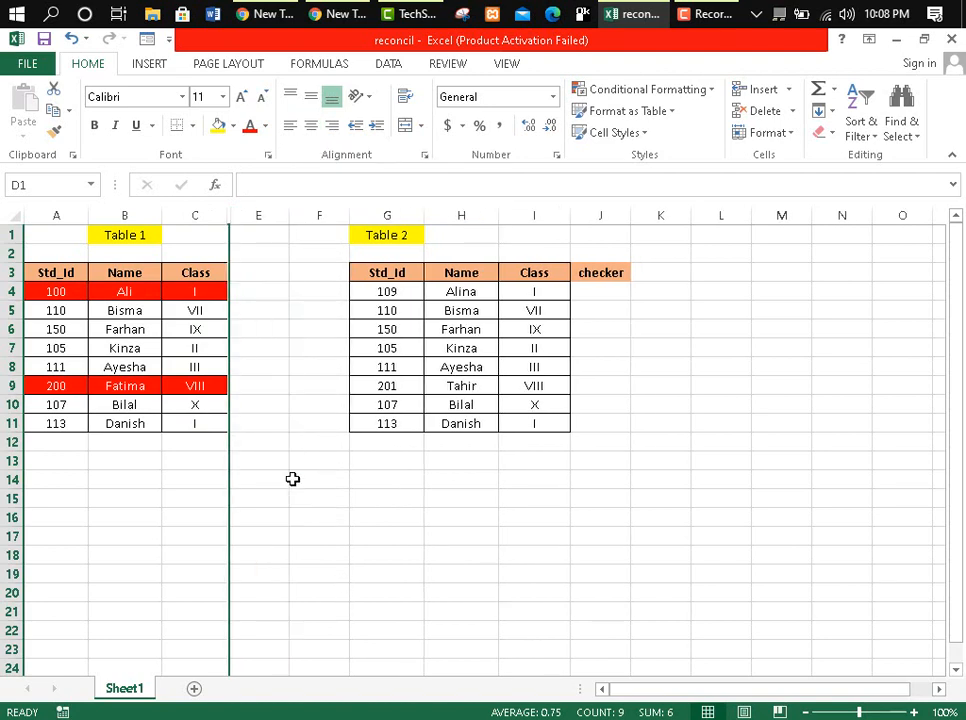
pyautogui.click(312, 462)
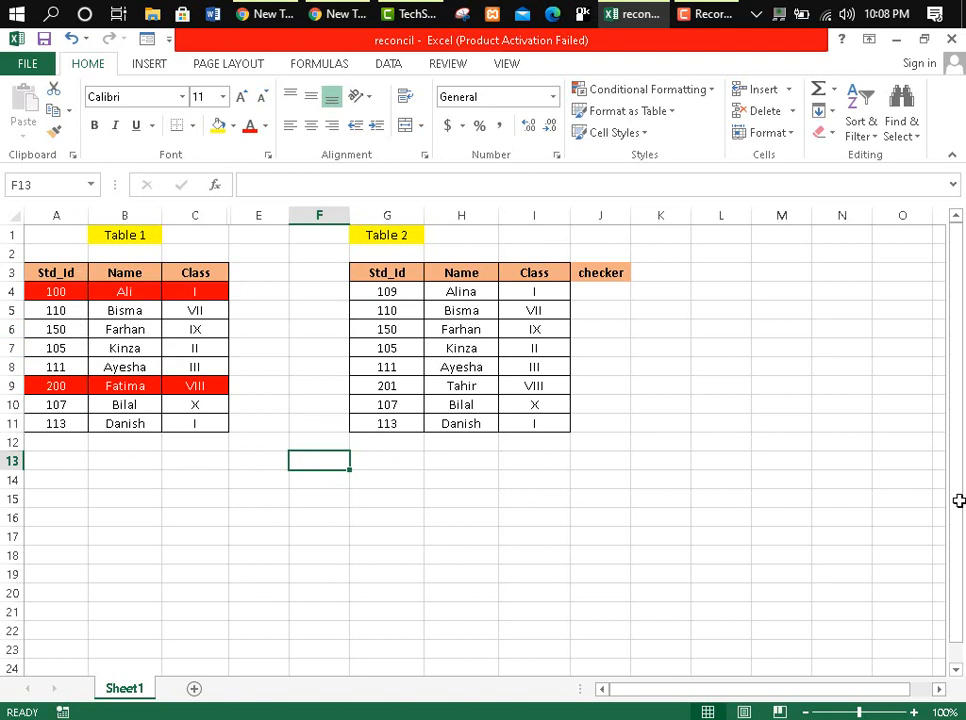
pyautogui.moveTo(959, 487); pyautogui.dragTo(959, 403)
pyautogui.moveTo(49, 271); pyautogui.dragTo(200, 420)
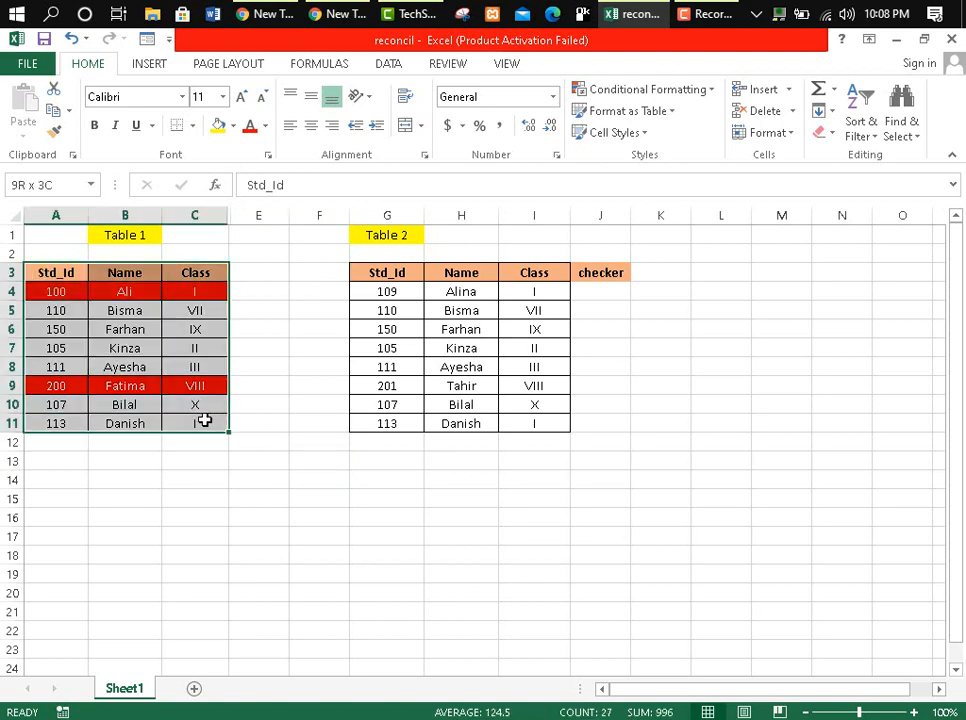
# Add filters to Table 1's header row and sort the table by the red cell colour in the Std_Id column.
pyautogui.click(859, 112)
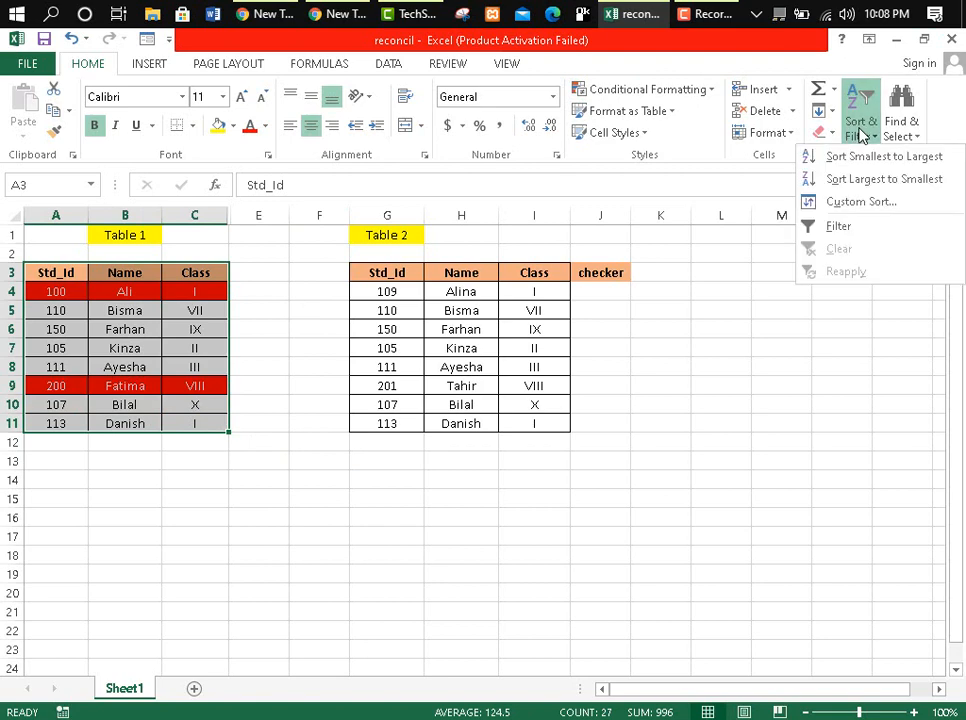
pyautogui.click(836, 228)
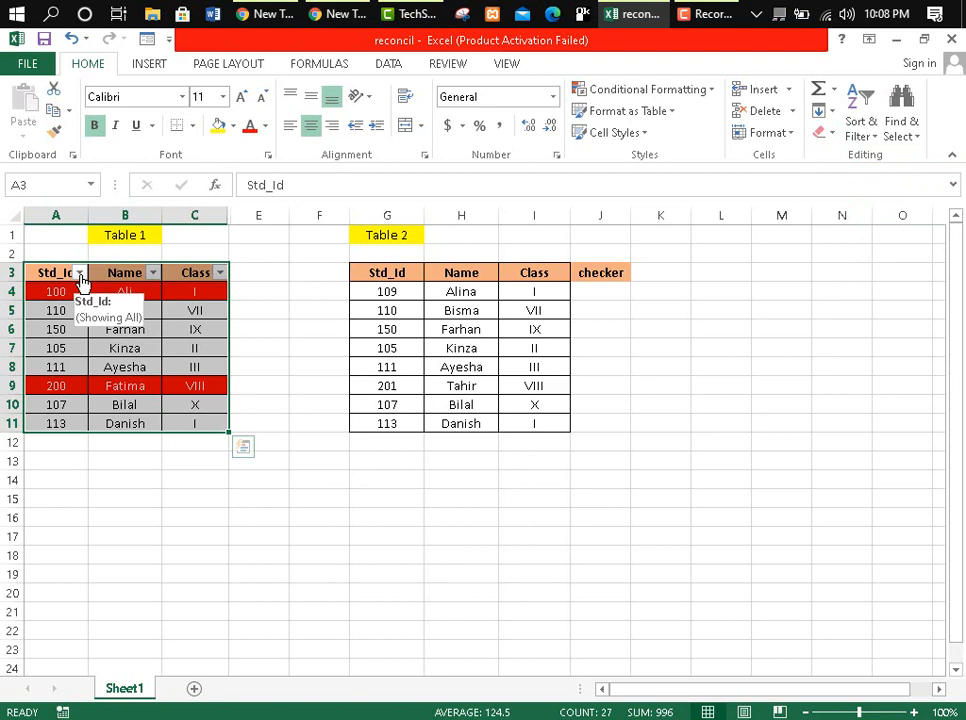
pyautogui.click(80, 273)
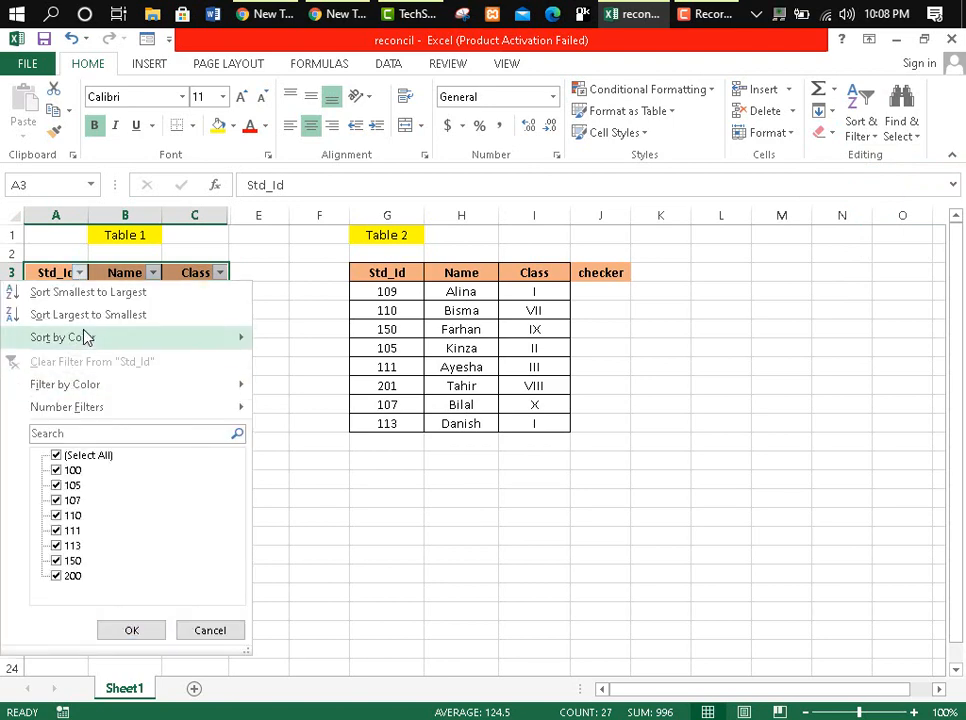
pyautogui.moveTo(88, 341)
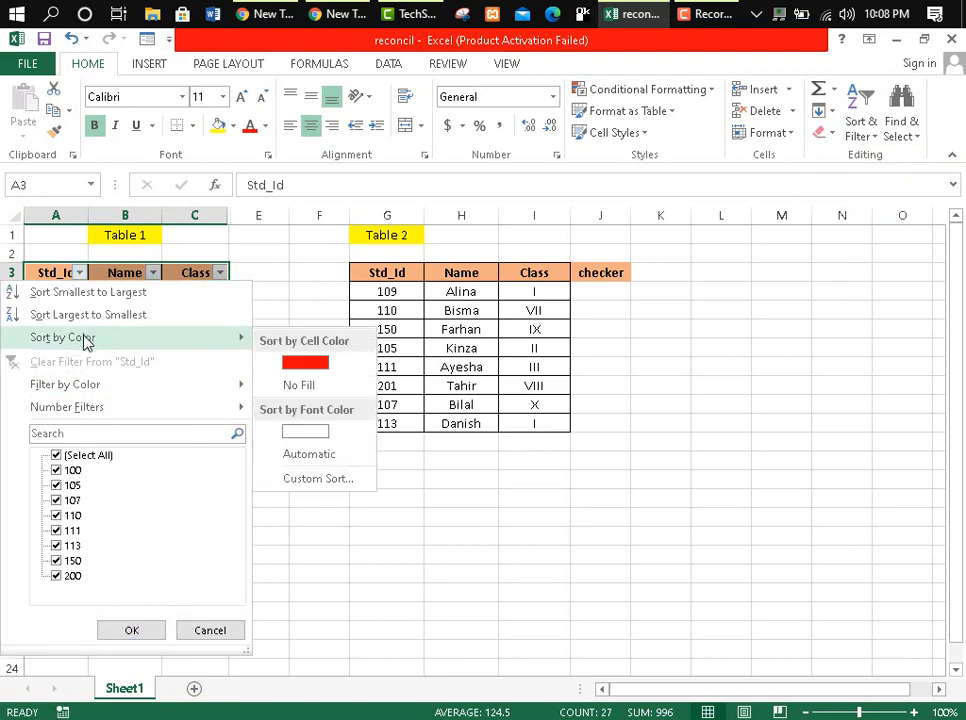
pyautogui.click(305, 363)
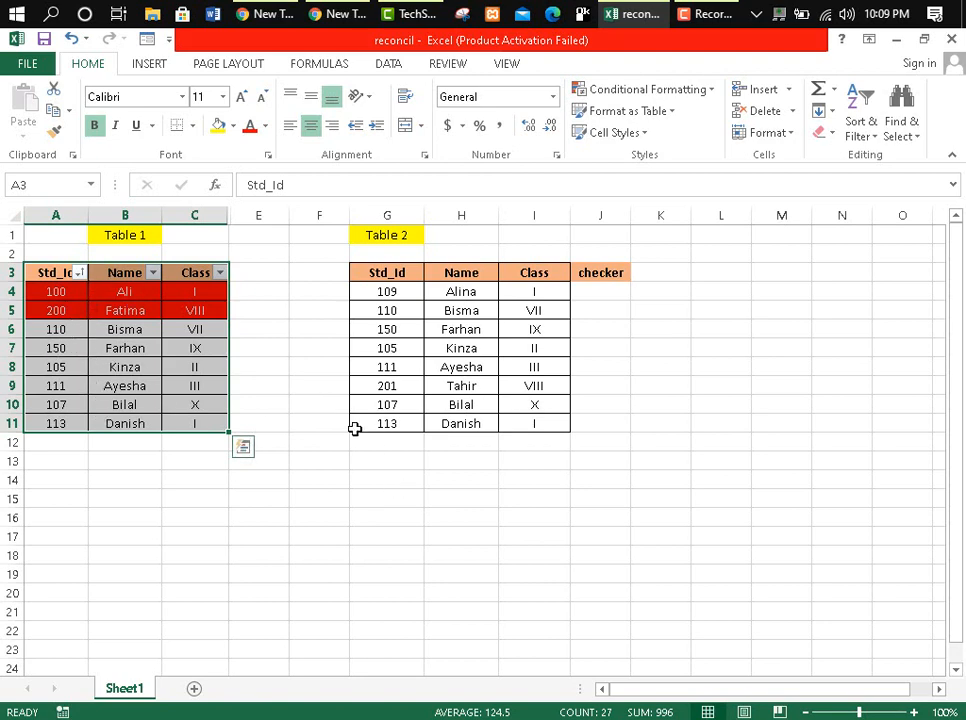
# Change the Std_Id in cell G5 of Table 2 to 9.
pyautogui.click(400, 311)
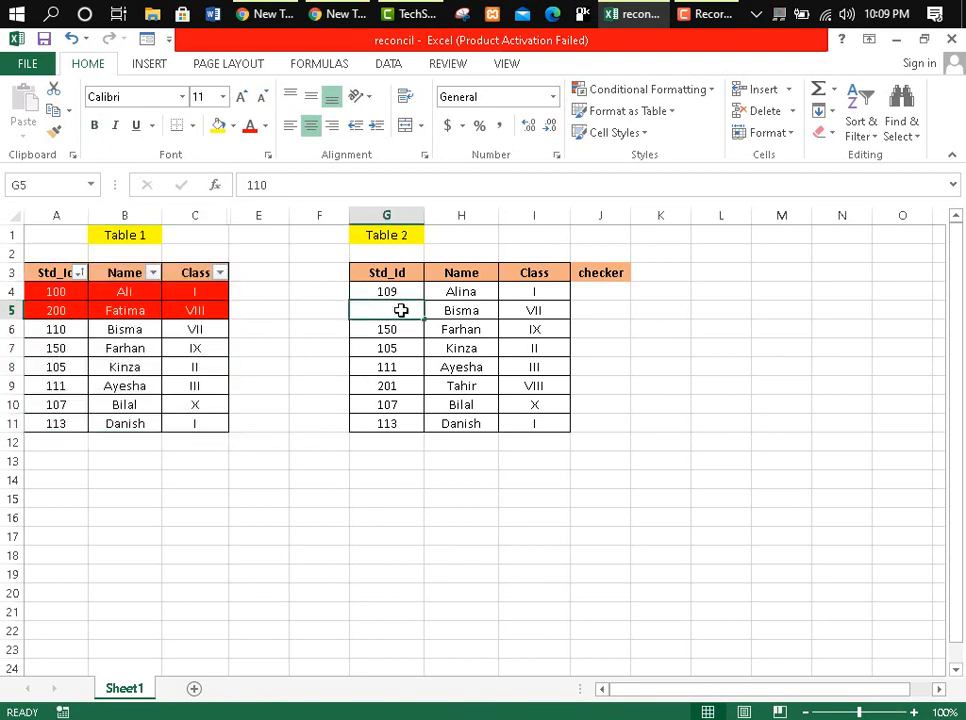
pyautogui.write('9')
pyautogui.press('Return')
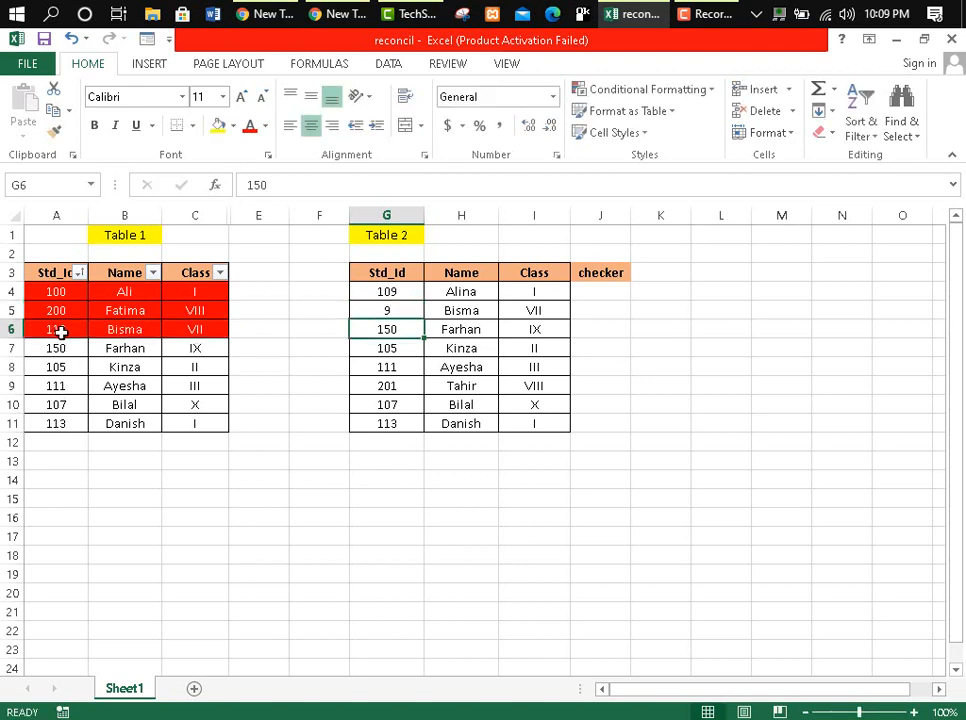
# Enter =COUNTIF($A$4:$A$11,G4) in J4 and fill it down Table 2's checker column to J11.
pyautogui.click(584, 295)
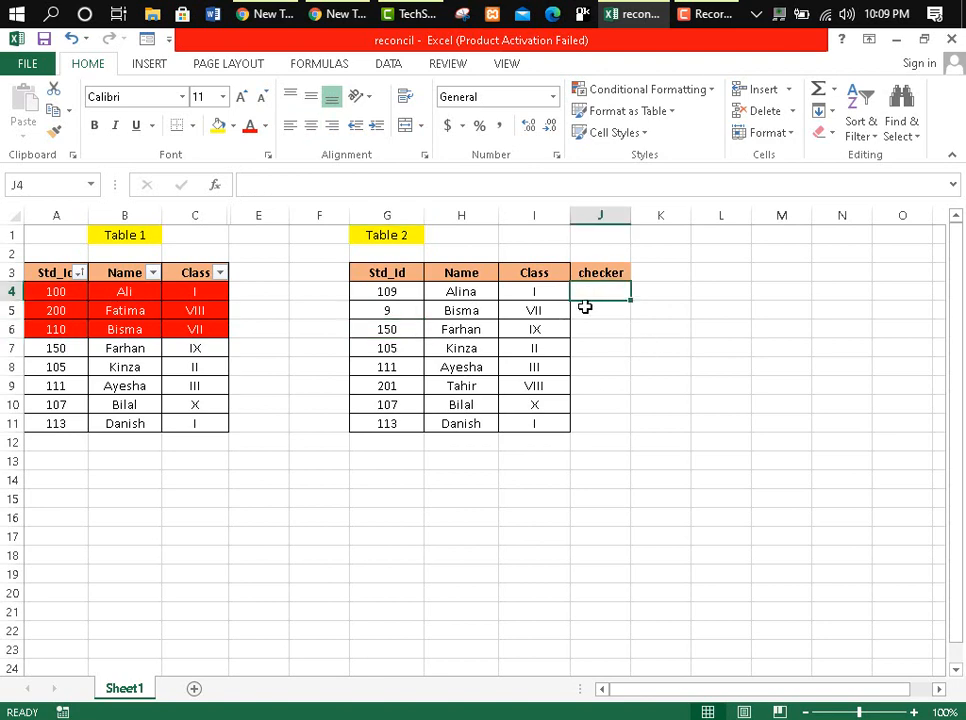
pyautogui.write('=c')
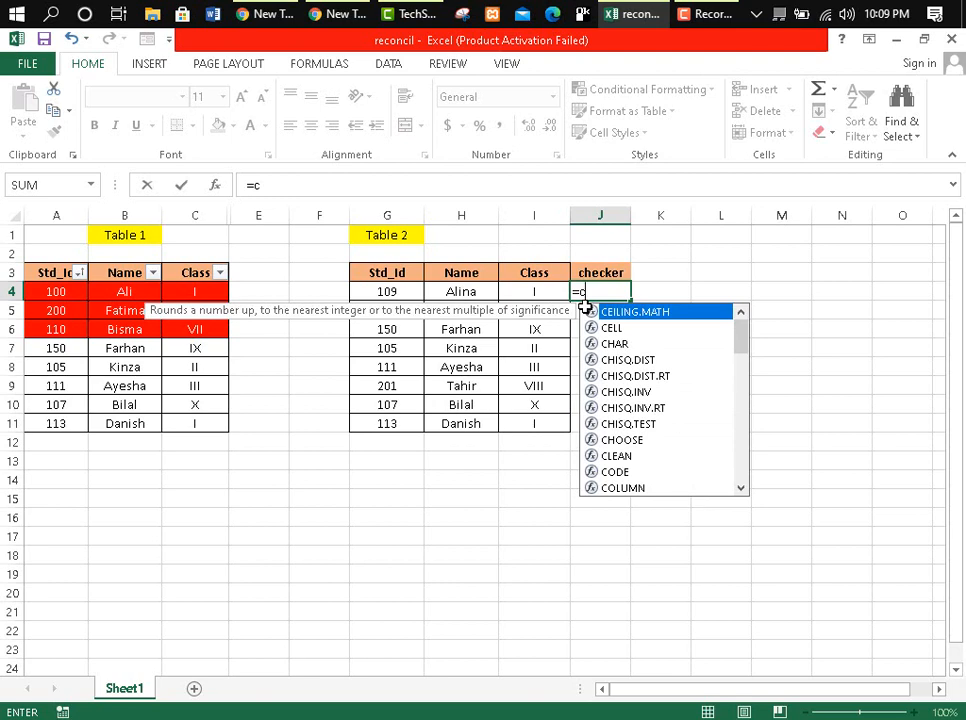
pyautogui.write('ount')
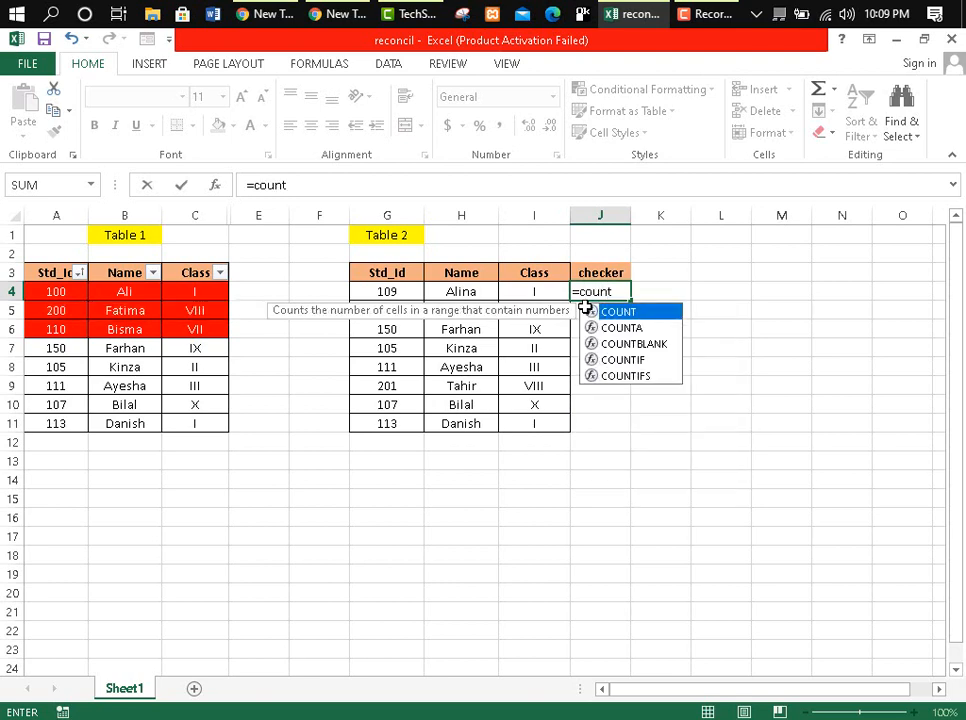
pyautogui.press('Down')
pyautogui.press('Down')
pyautogui.press('Down')
pyautogui.press('Tab')
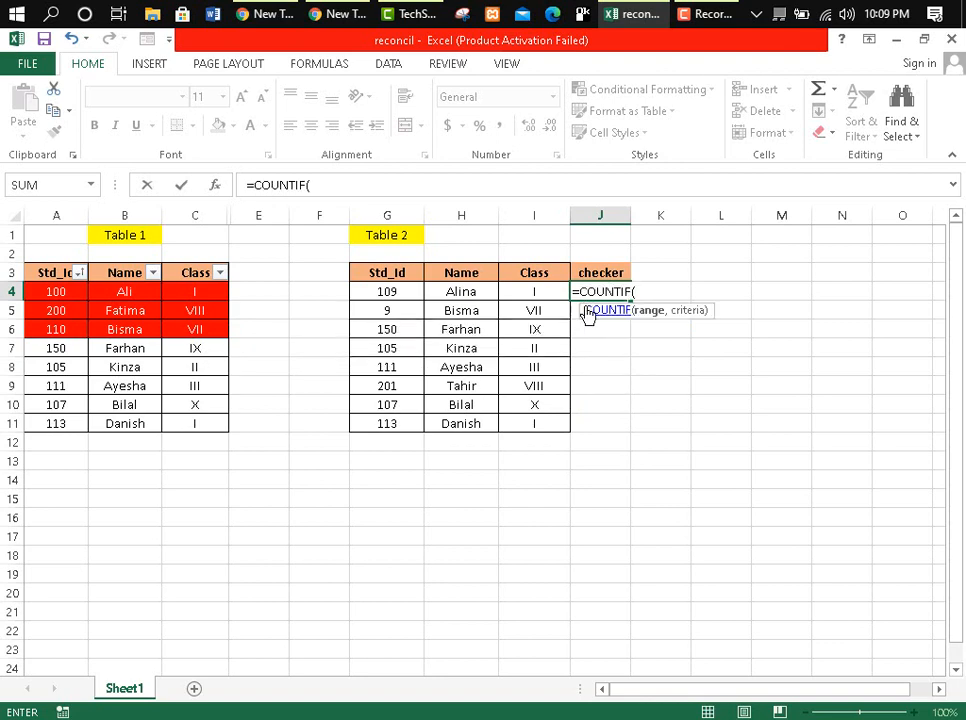
pyautogui.moveTo(42, 290); pyautogui.dragTo(42, 426)
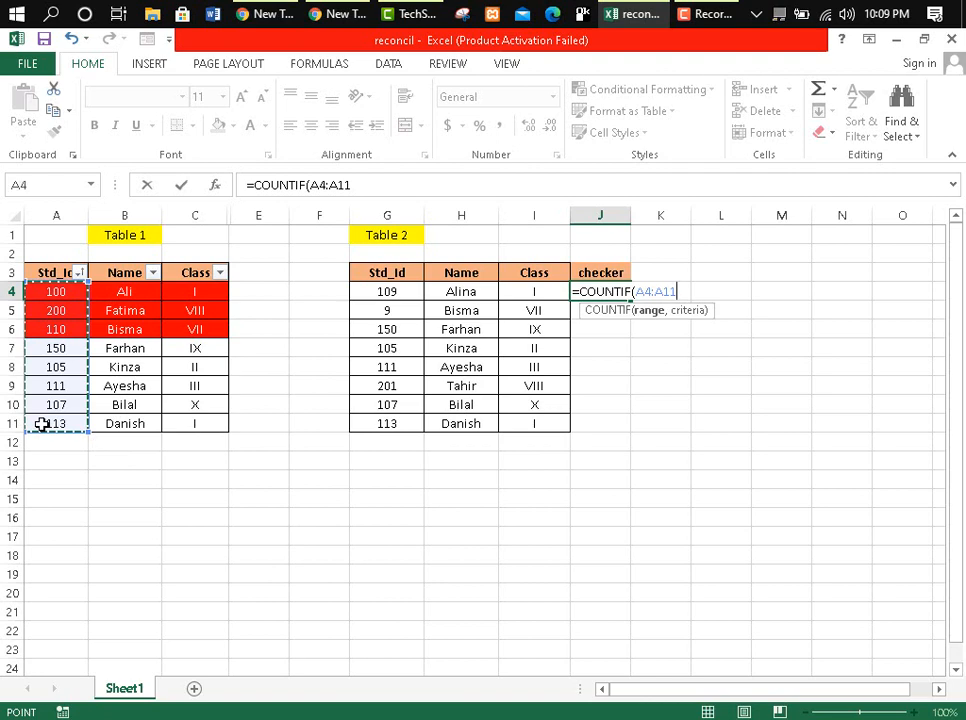
pyautogui.press('F4')
pyautogui.write(',')
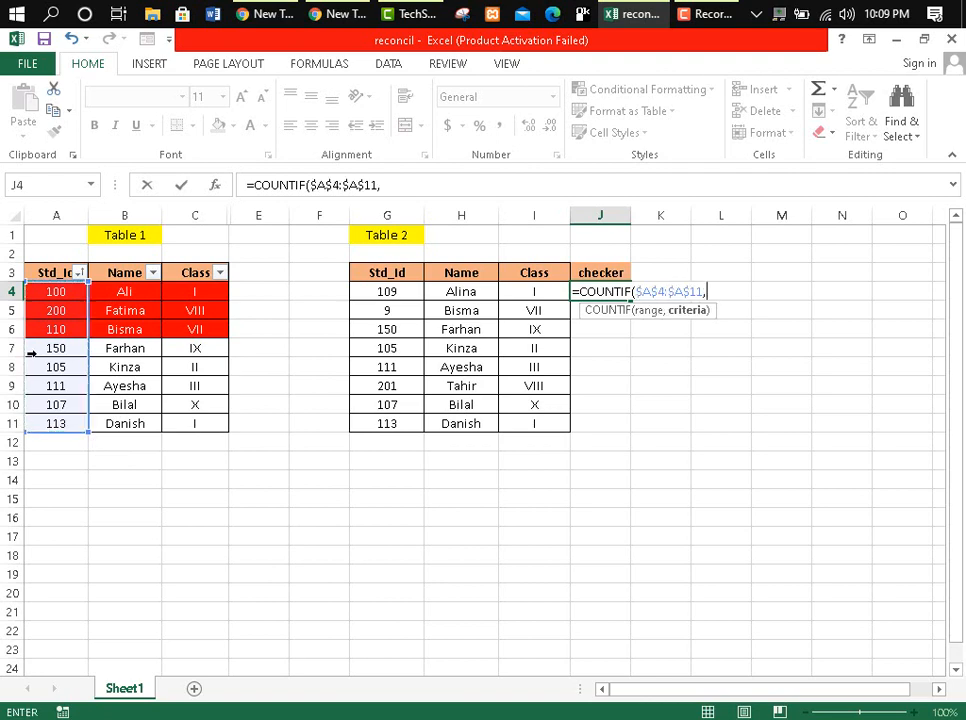
pyautogui.click(398, 292)
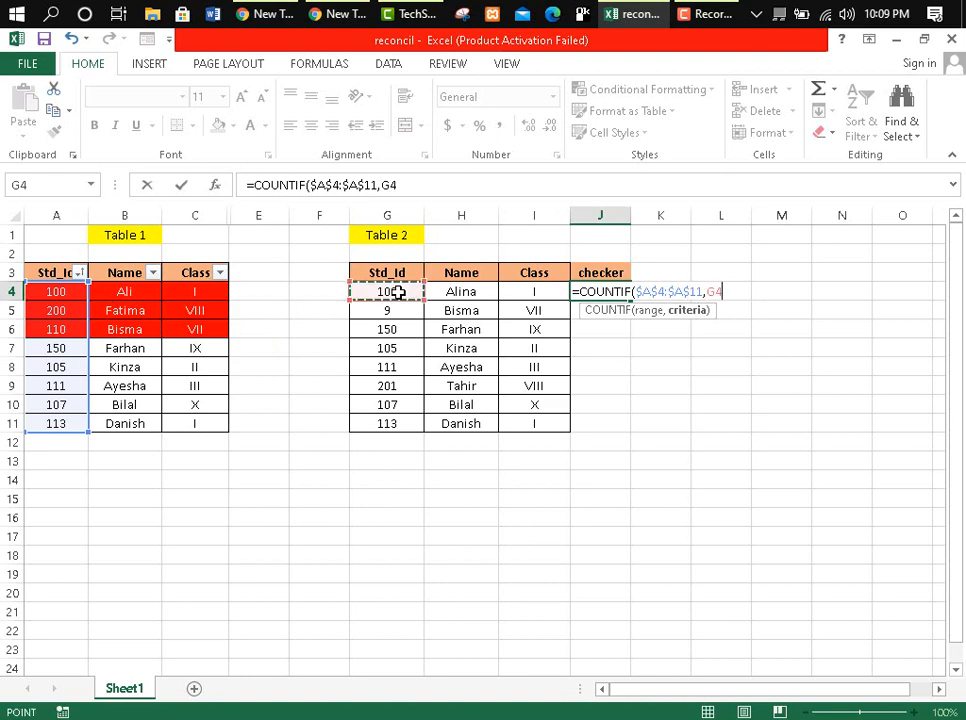
pyautogui.press('Return')
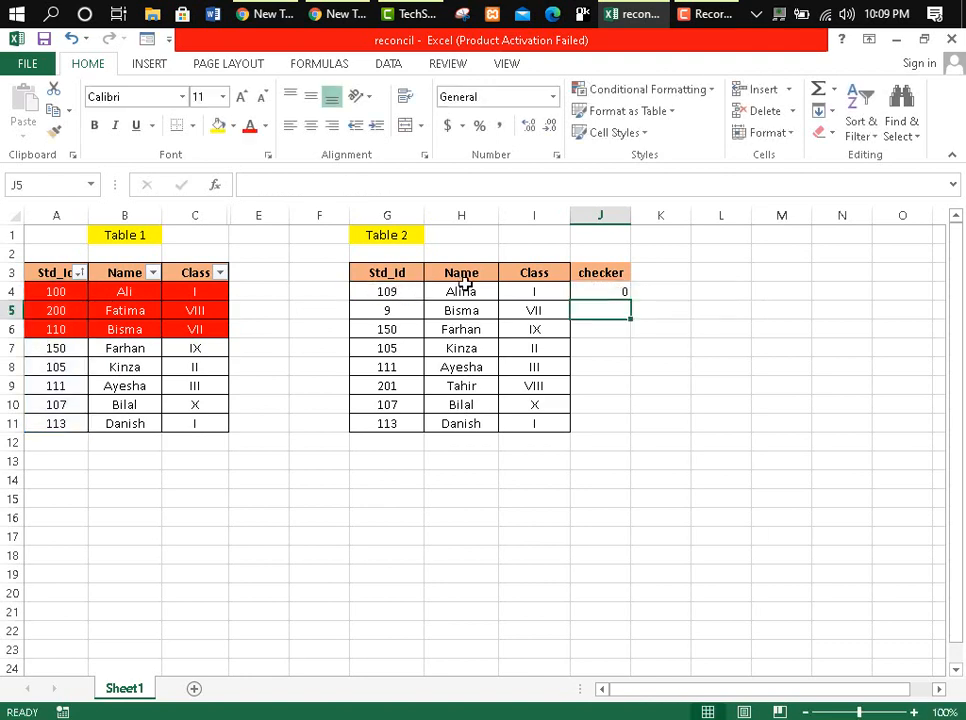
pyautogui.click(607, 295)
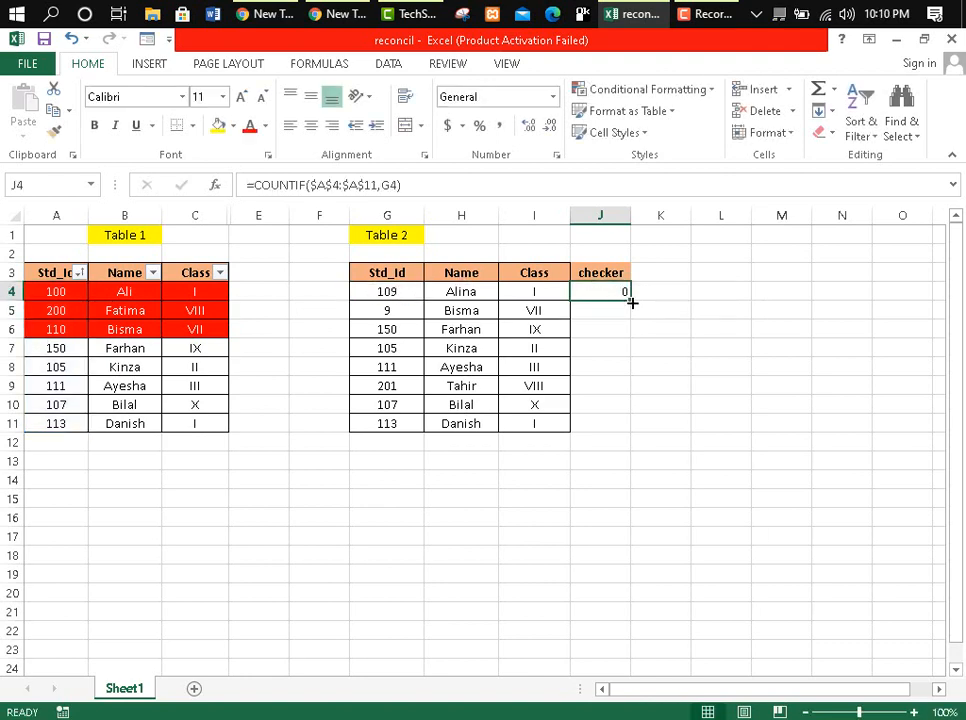
pyautogui.moveTo(631, 302); pyautogui.dragTo(604, 431)
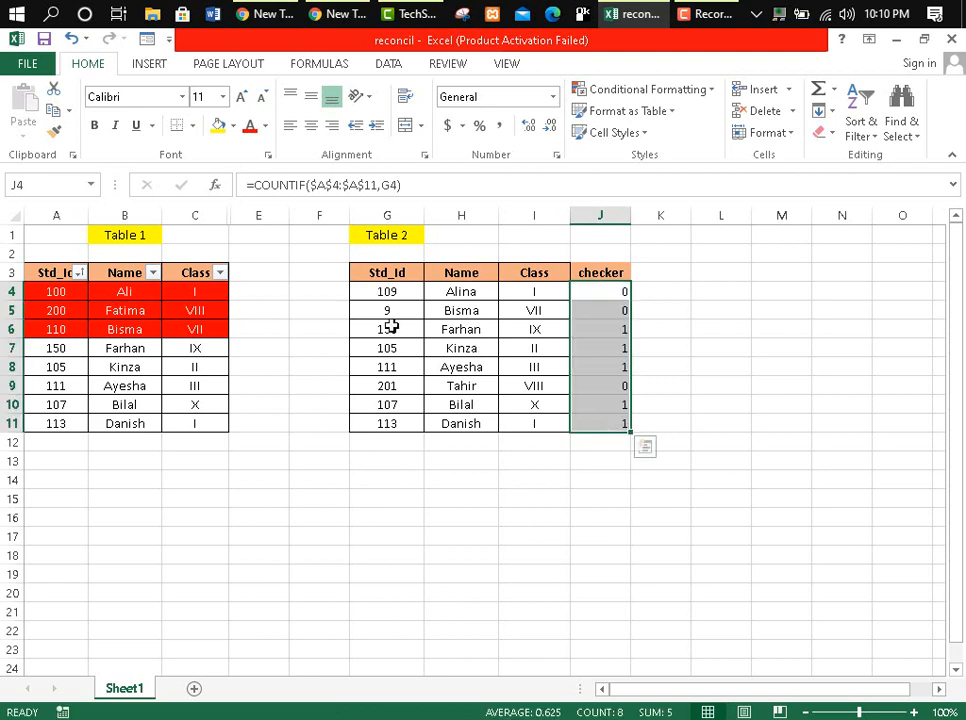
# Create a formula-based conditional formatting rule for Table 2's data G4:I11 with the formula =$J4=0.
pyautogui.moveTo(371, 291); pyautogui.dragTo(541, 421)
pyautogui.click(624, 90)
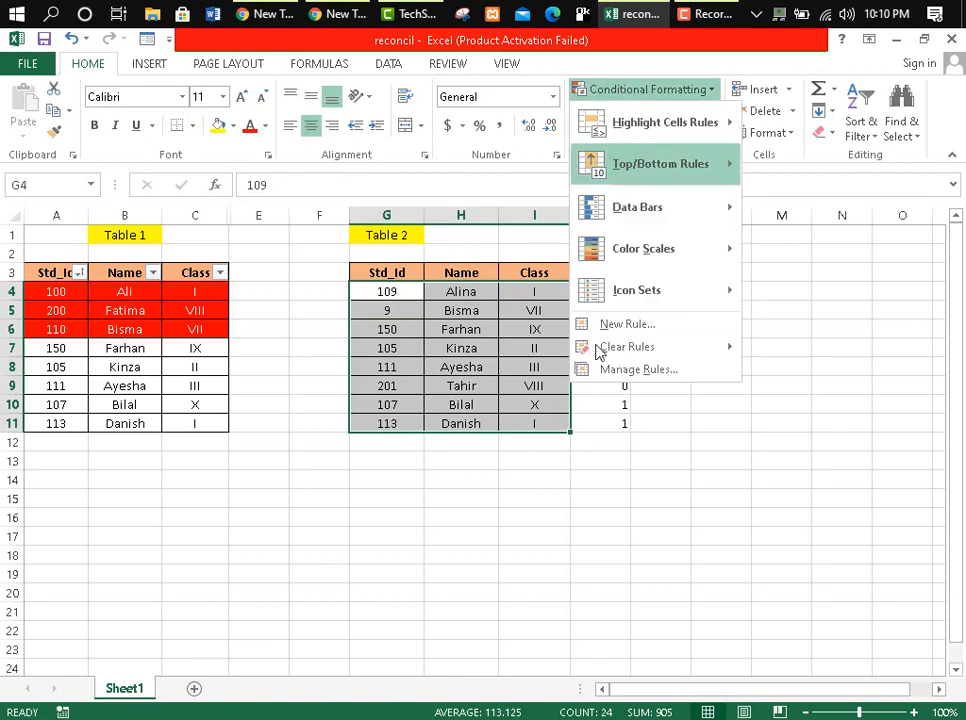
pyautogui.click(614, 328)
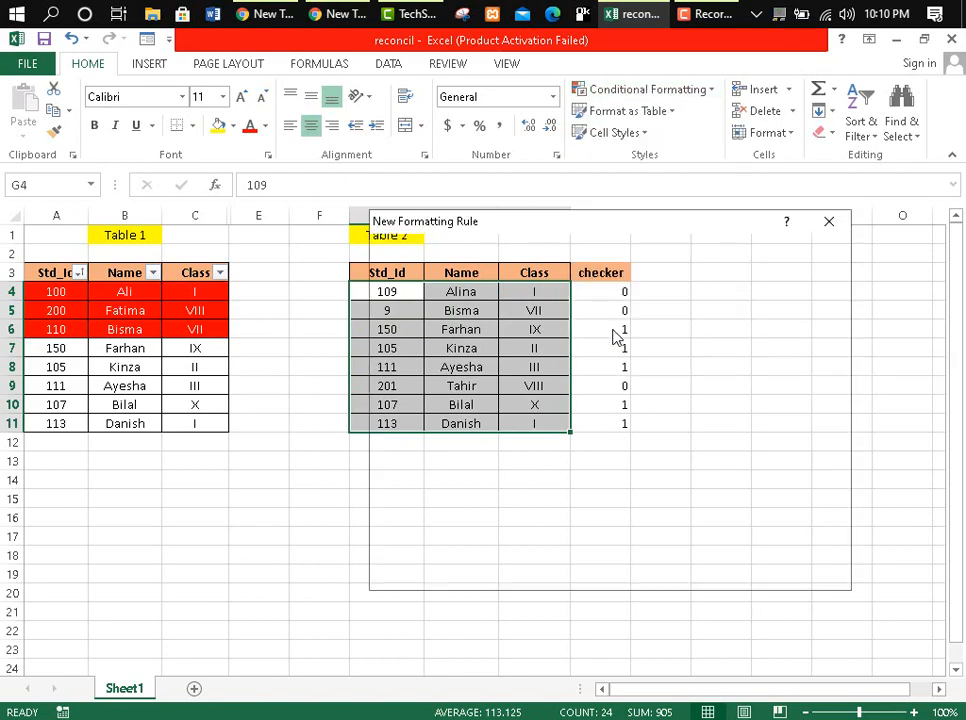
pyautogui.click(457, 355)
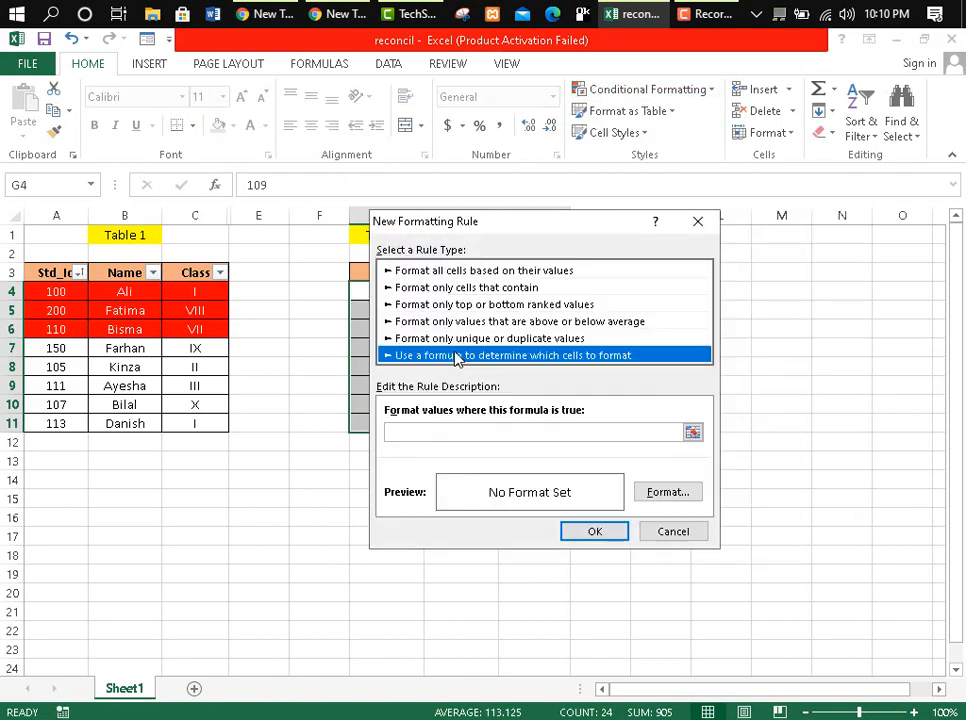
pyautogui.click(420, 431)
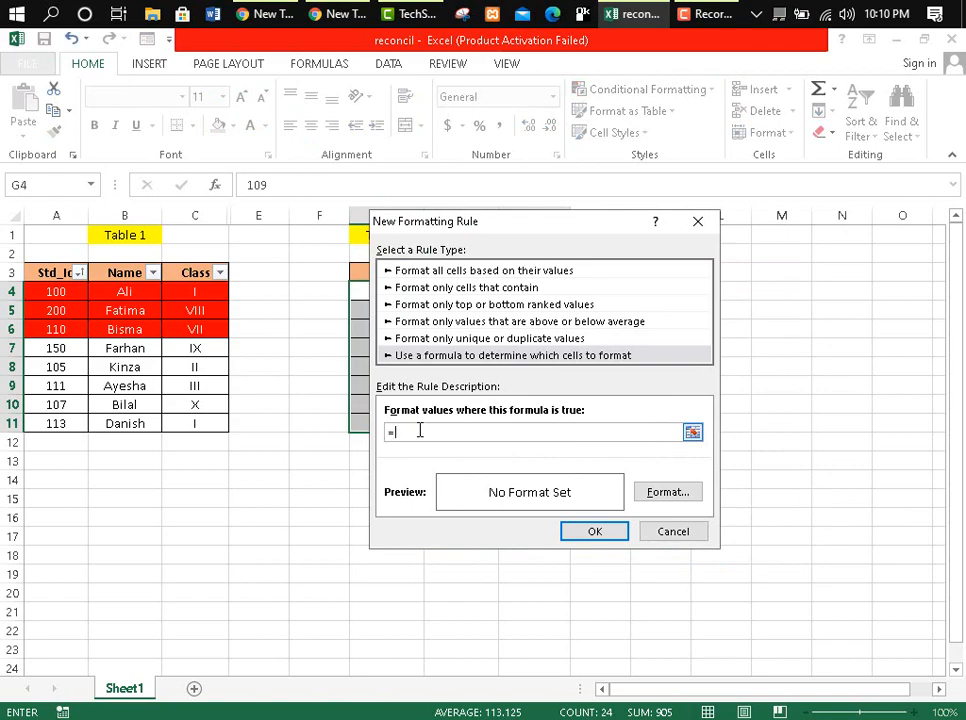
pyautogui.moveTo(560, 229); pyautogui.dragTo(301, 251)
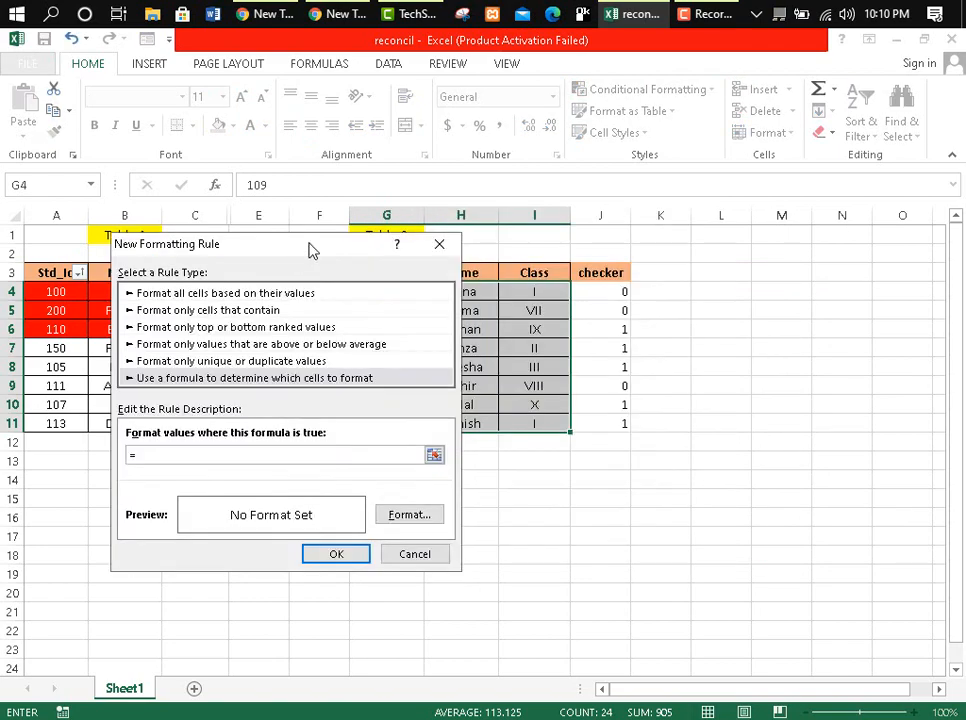
pyautogui.click(605, 292)
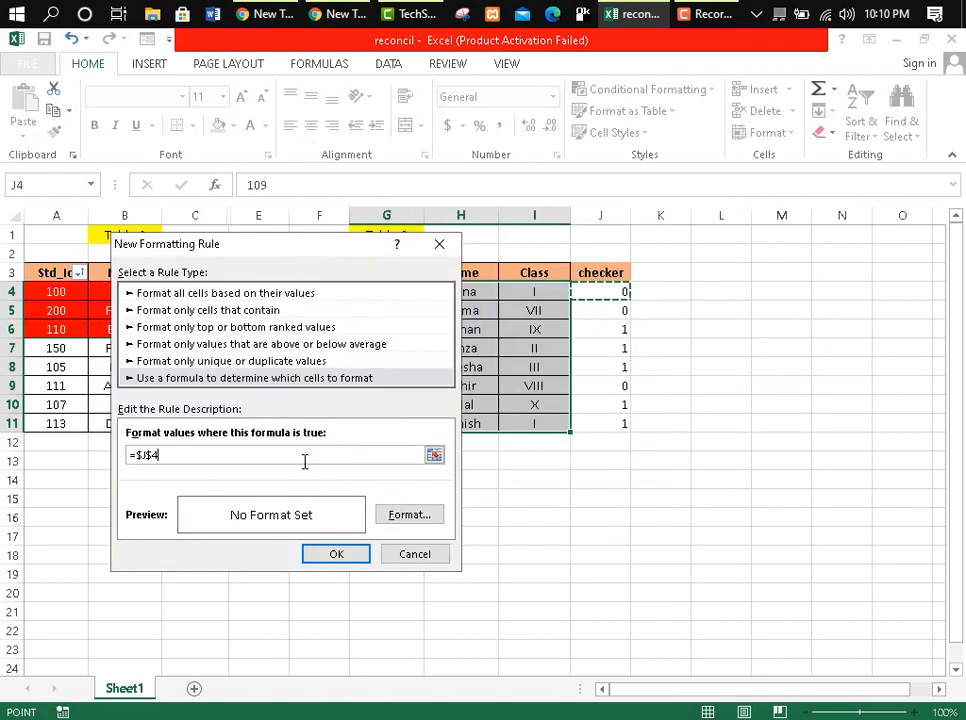
pyautogui.click(153, 455)
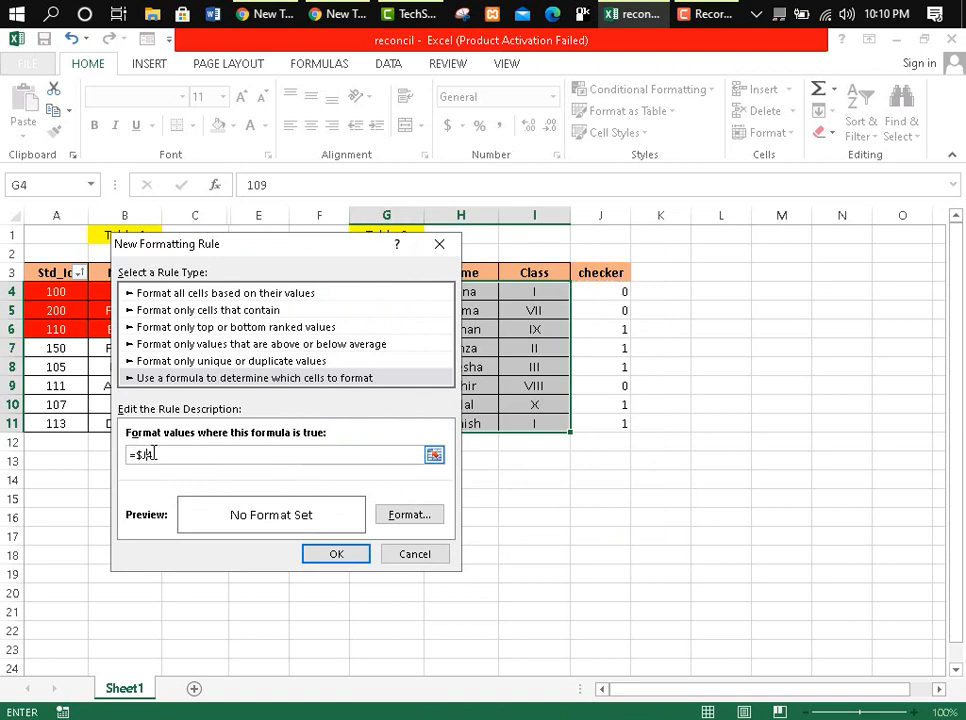
pyautogui.write('=0')
# Give the new rule a dark orange fill and apply it to Table 2's data.
pyautogui.click(390, 516)
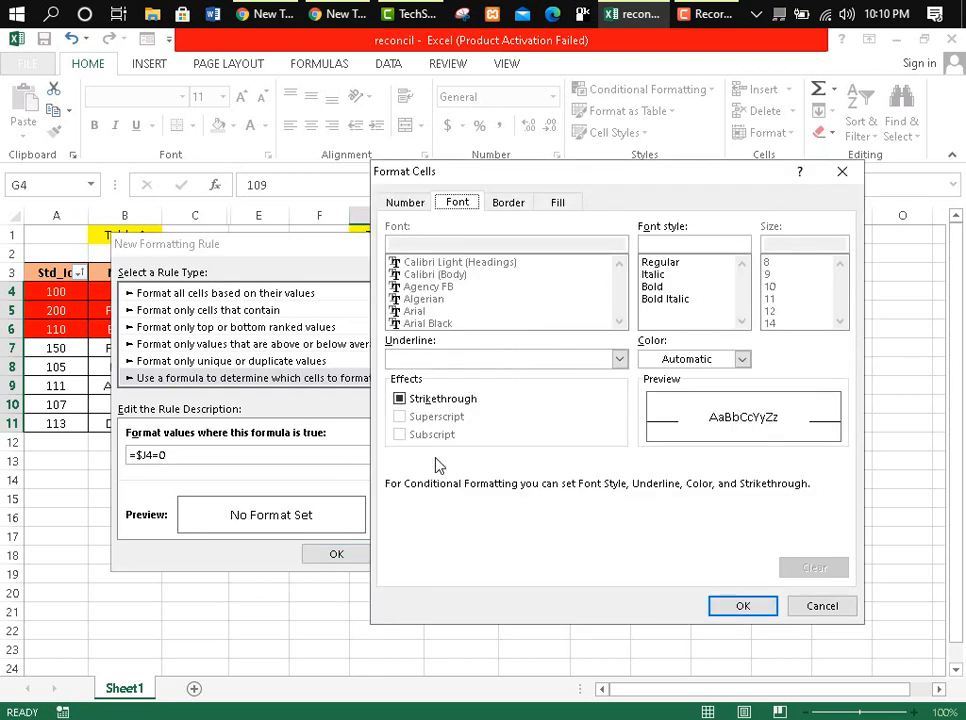
pyautogui.click(561, 204)
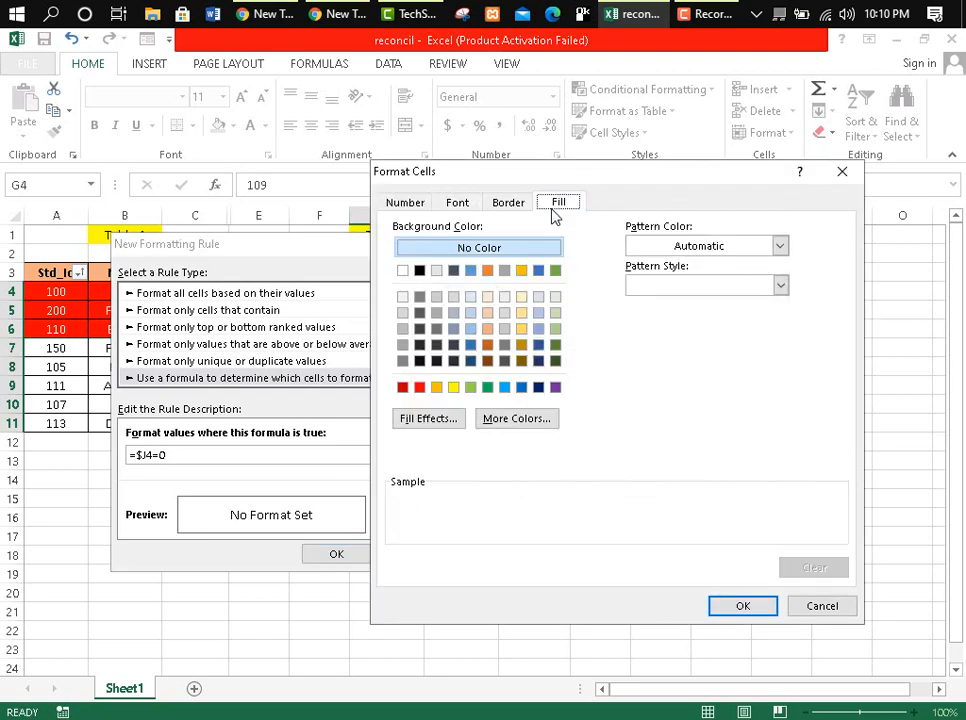
pyautogui.click(487, 346)
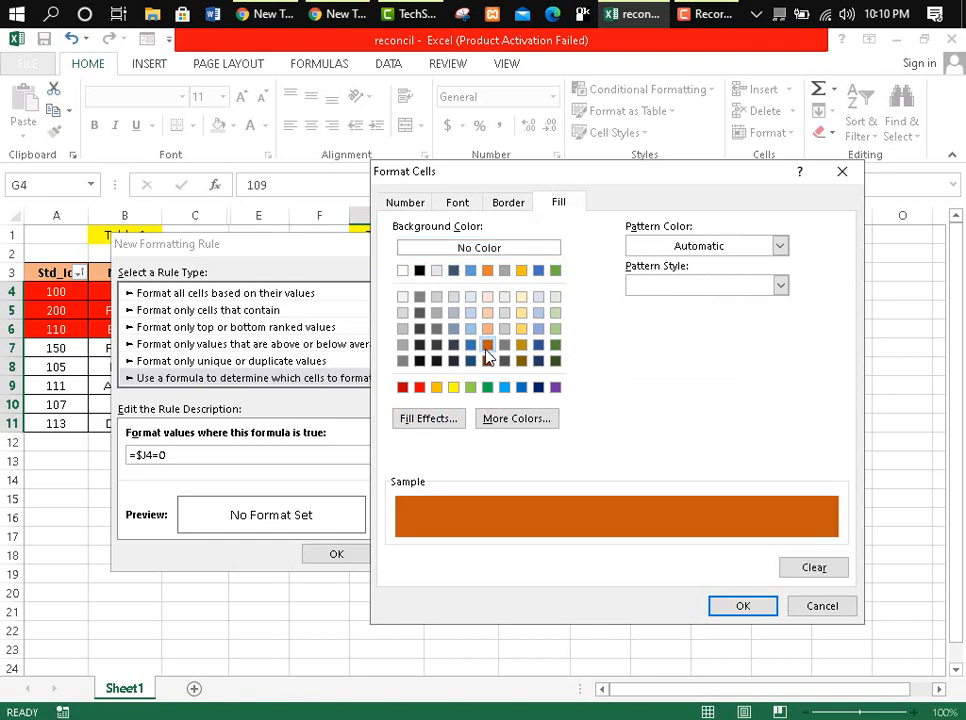
pyautogui.click(743, 607)
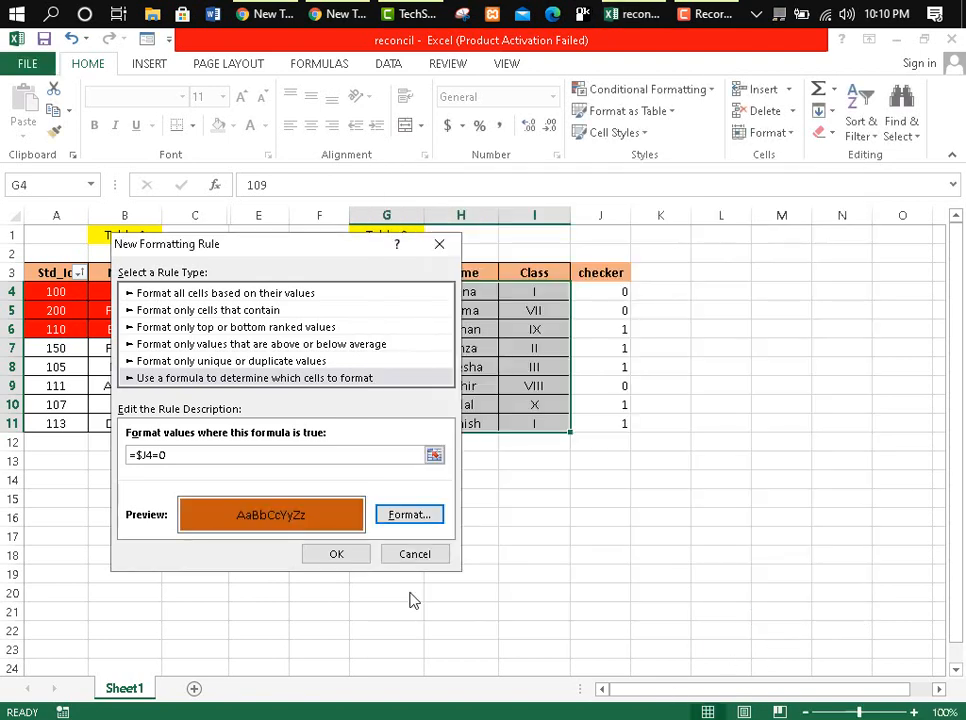
pyautogui.click(351, 554)
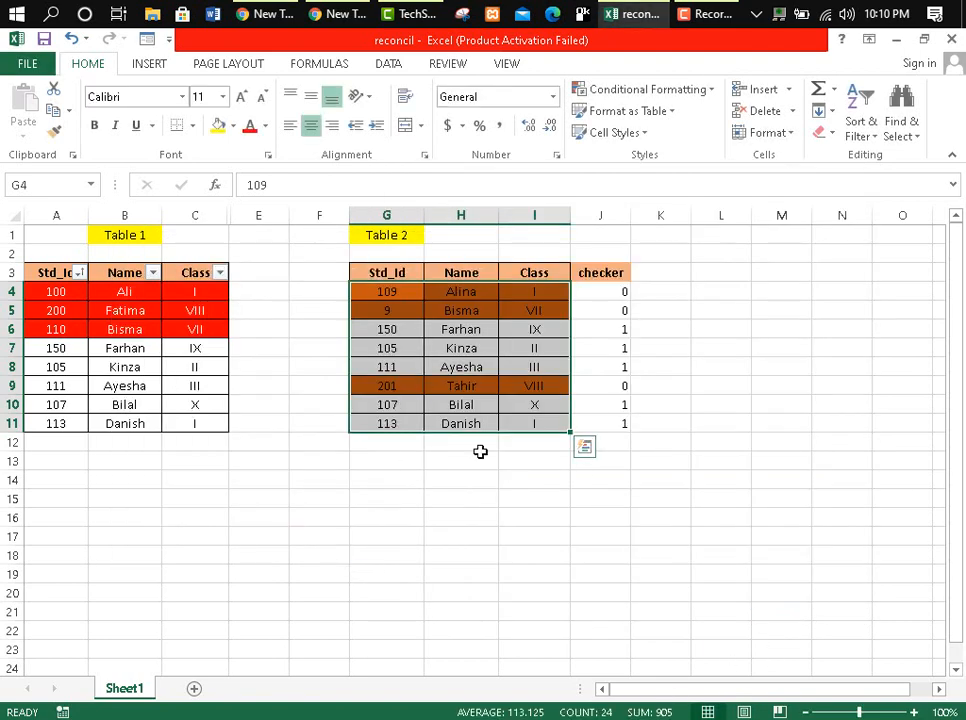
pyautogui.click(410, 533)
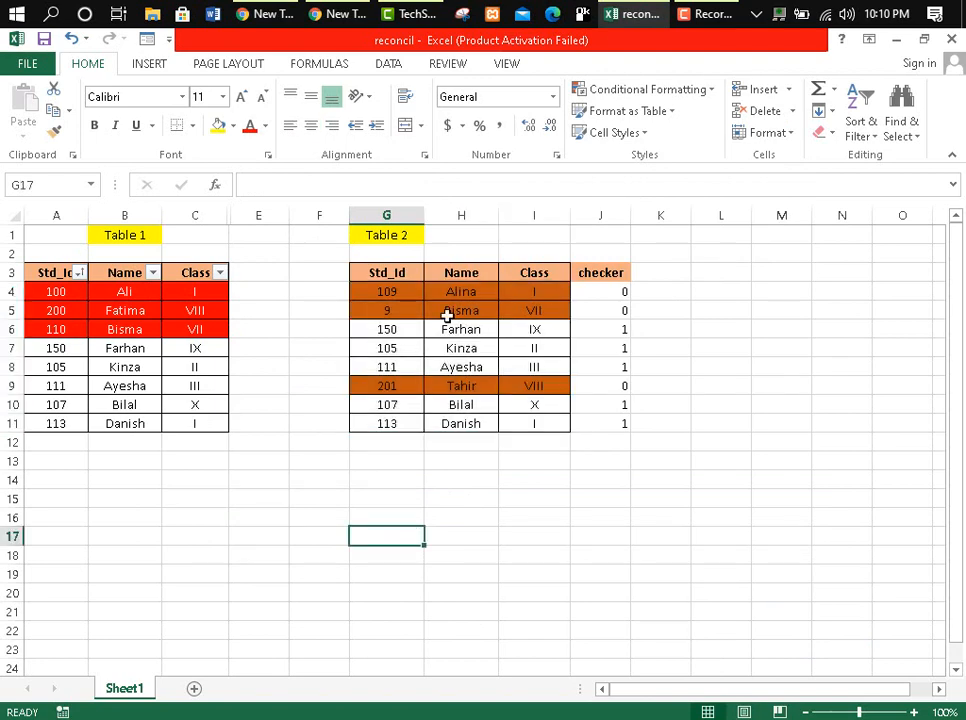
# Hide column J, which holds Table 2's checker values.
pyautogui.click(601, 217)
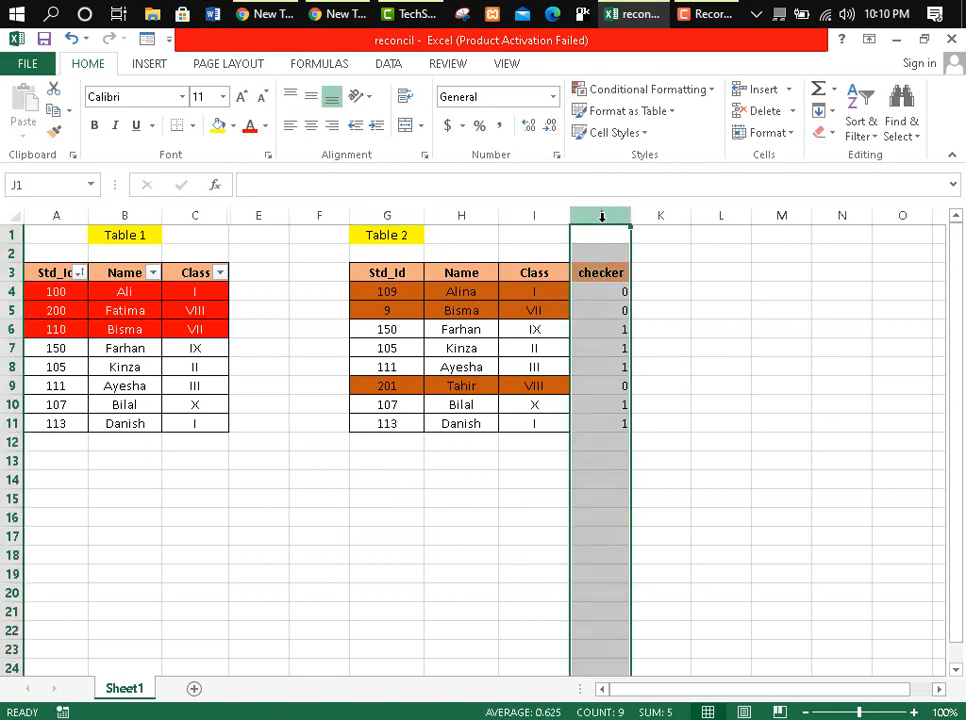
pyautogui.rightClick(601, 217)
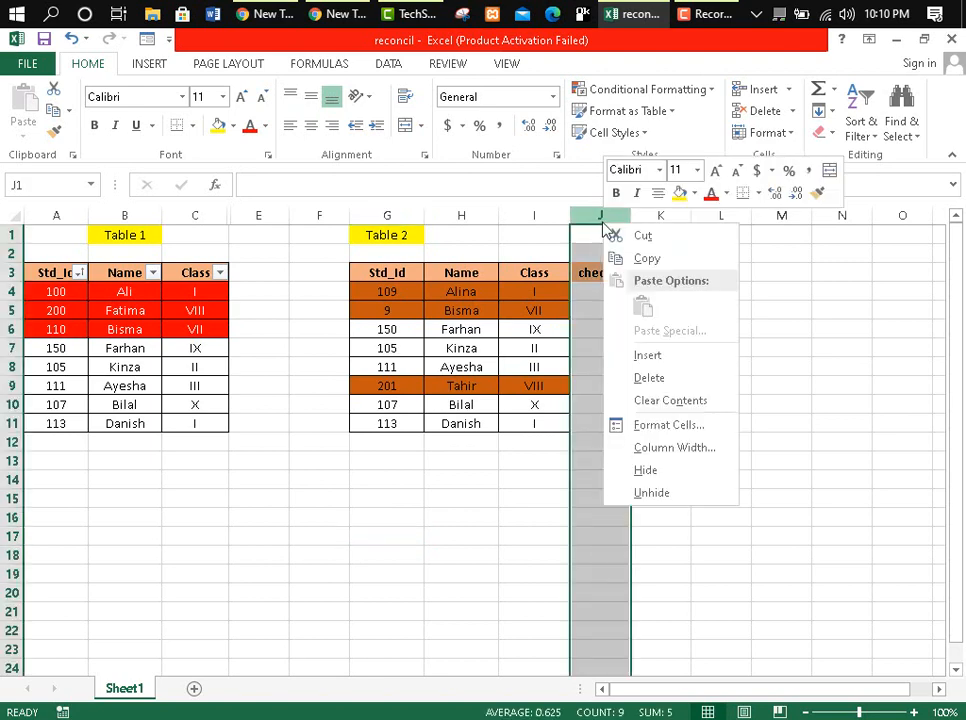
pyautogui.click(661, 472)
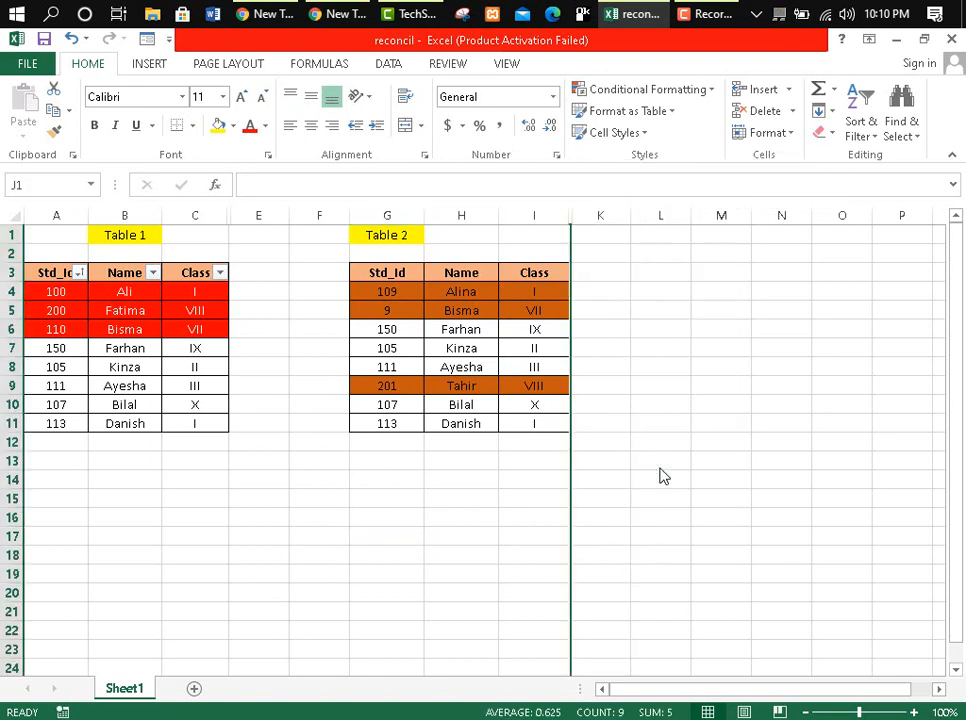